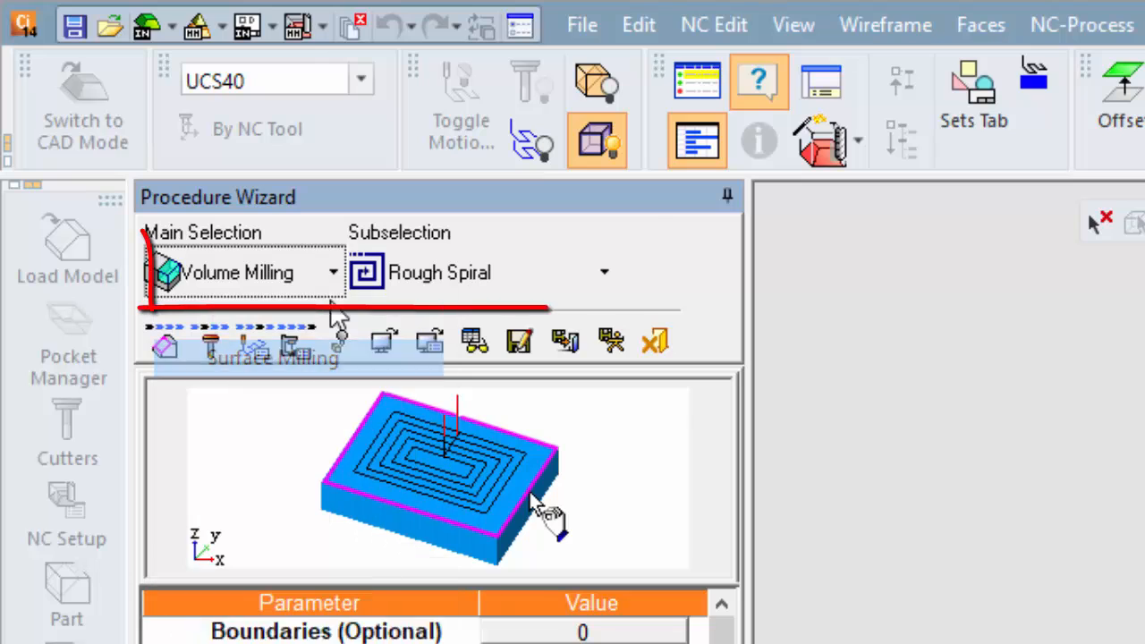
- Set the procedure to surface milling with the Finish Mill By Limit Angle strategy and hide the displayed stock
left_click(442, 270)
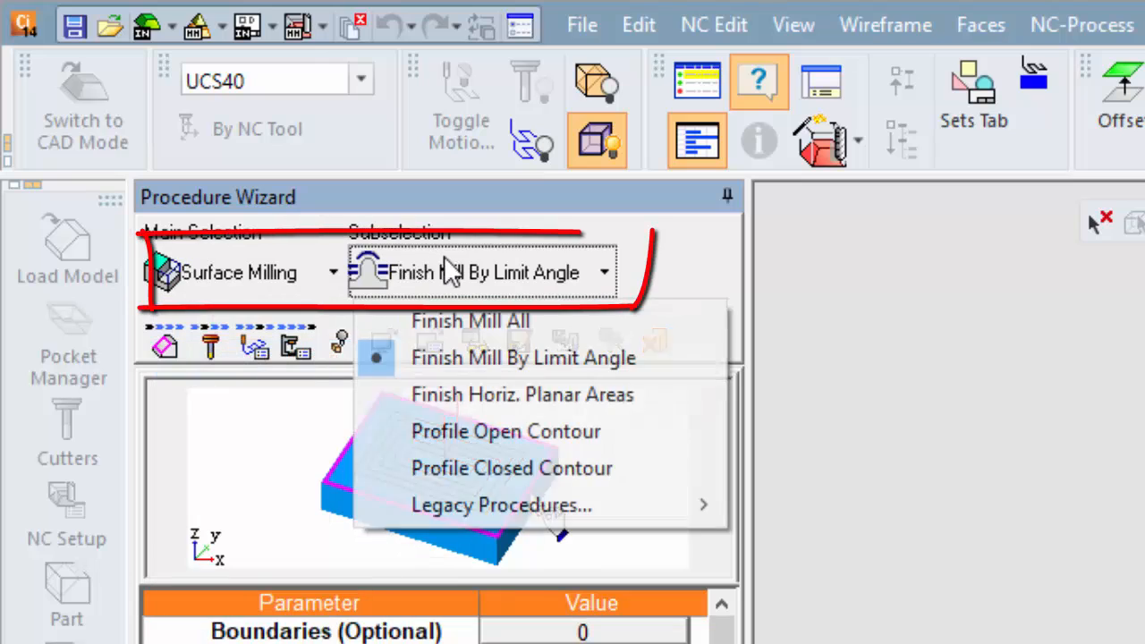
left_click(488, 359)
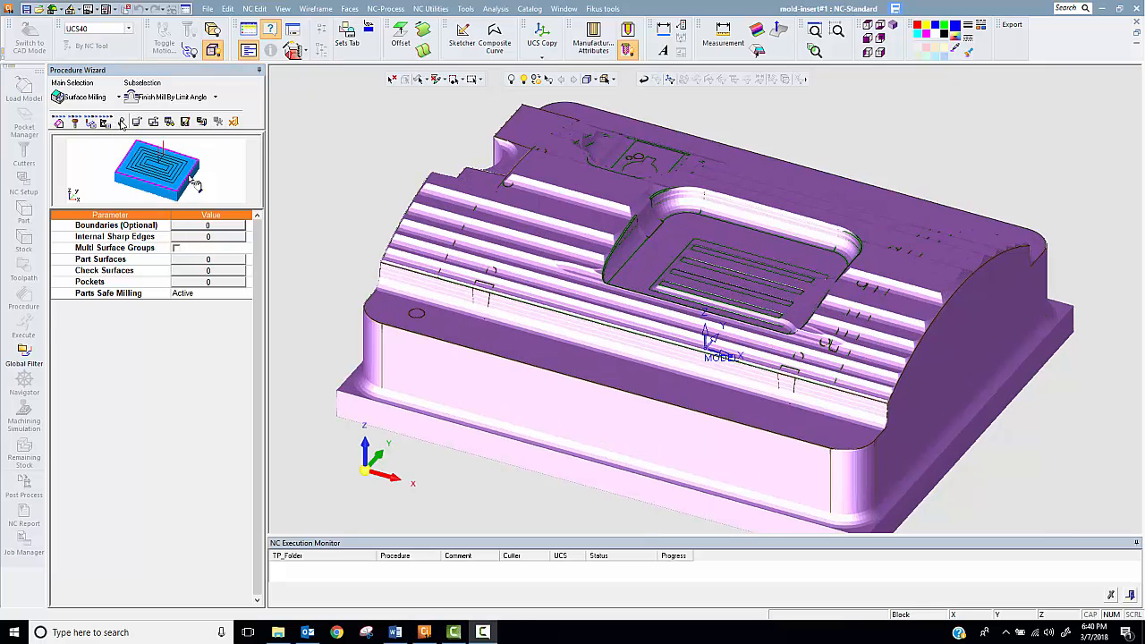
left_click(122, 122)
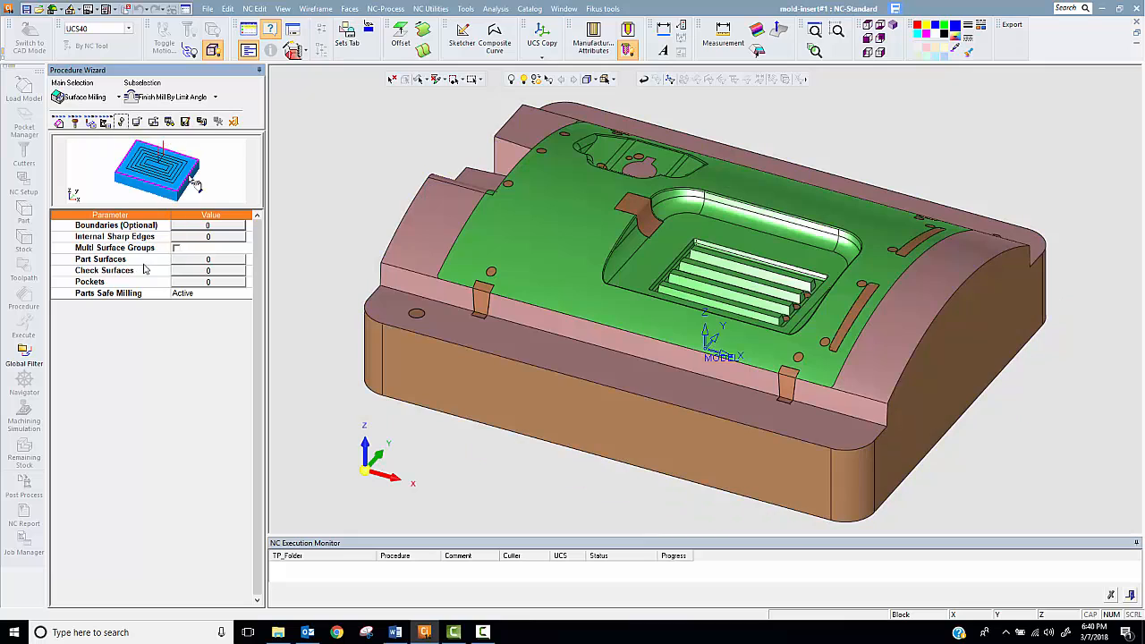
- From a side view, pick all surfaces of the mold insert's upper domed area as part surfaces, with automatic boundaries on
left_click(191, 260)
left_click(170, 483)
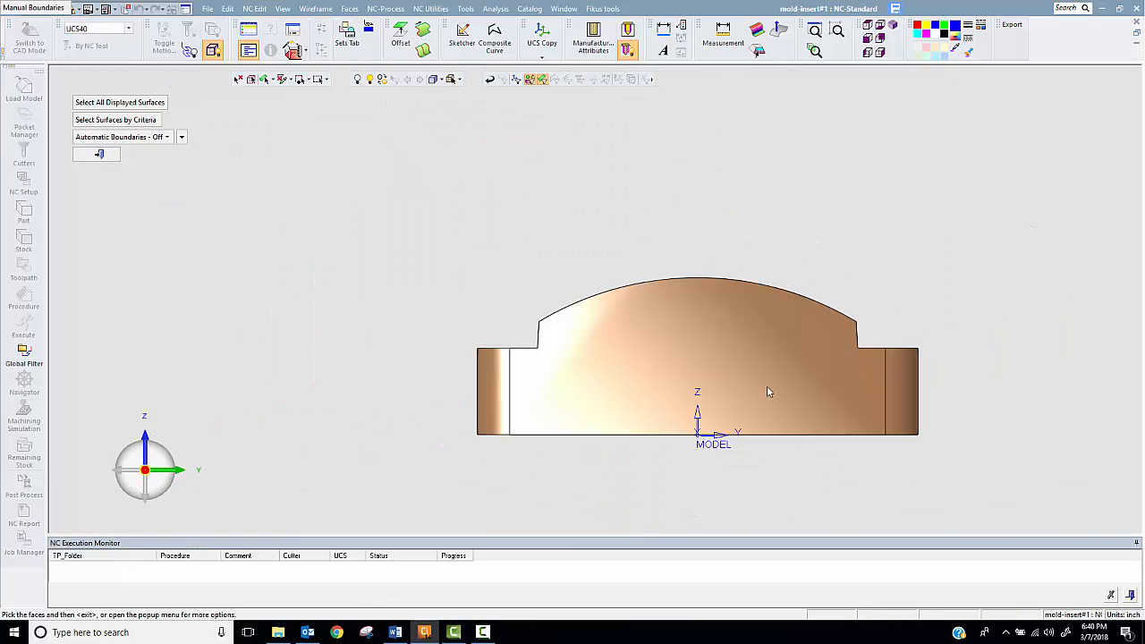
left_click_drag(997, 218, 580, 315)
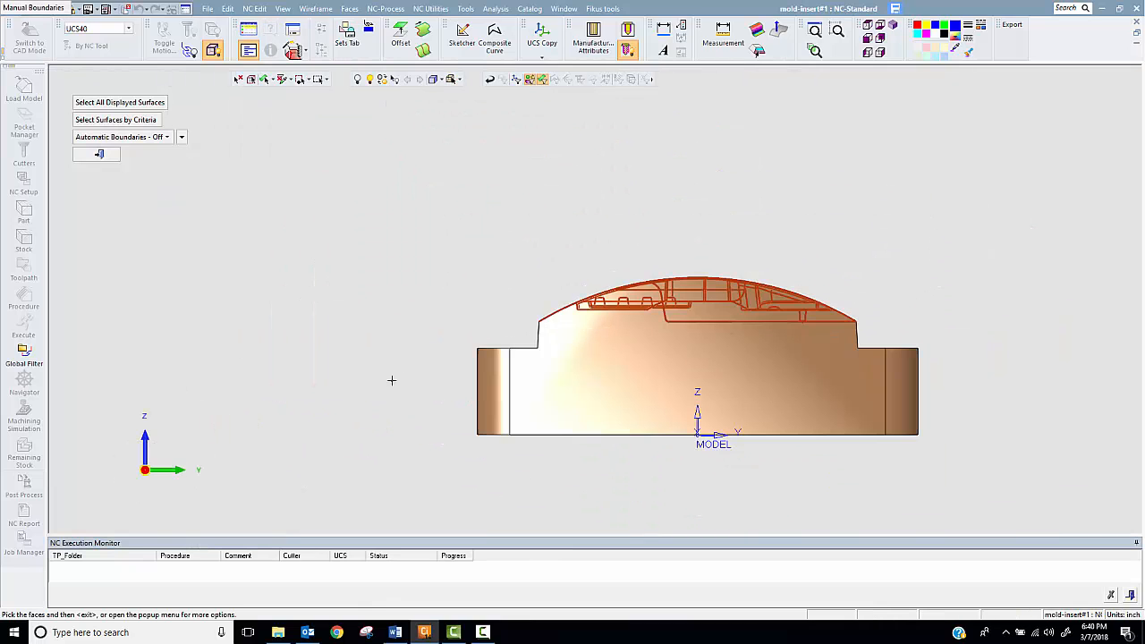
left_click(111, 139)
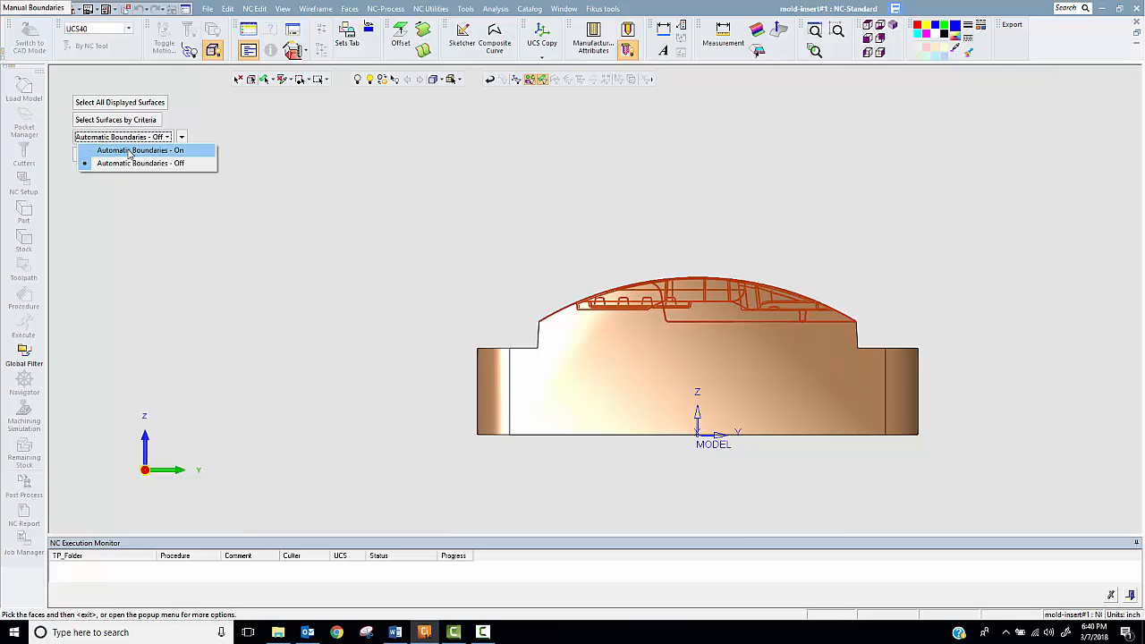
left_click(129, 150)
left_click(114, 159)
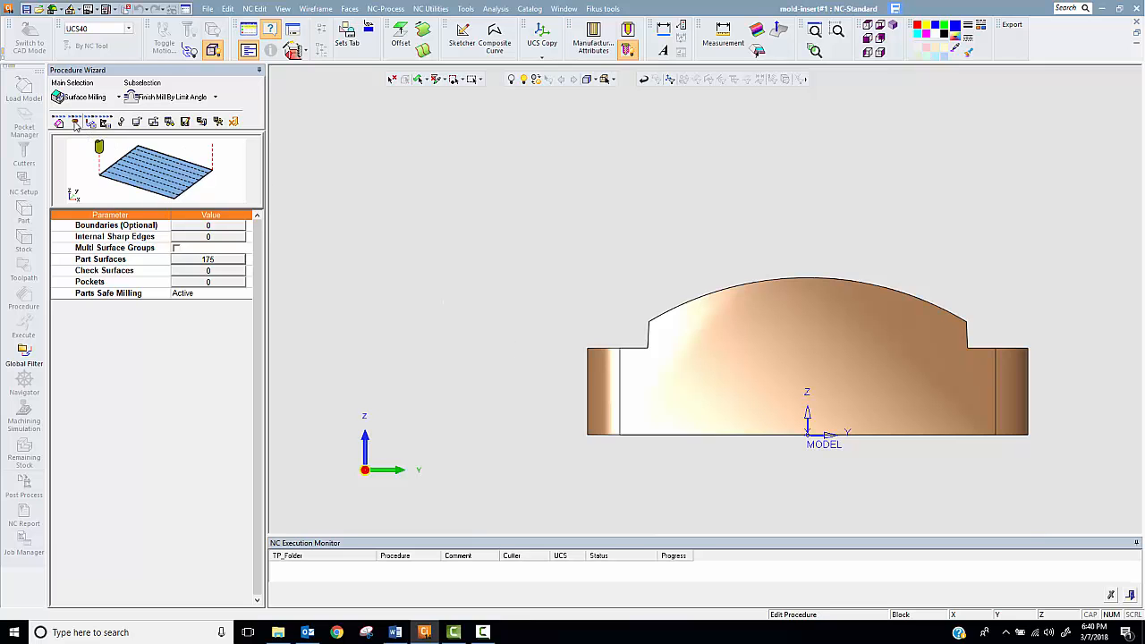
- Assign the 1/2" BALL 1.5CLR cutter and set the internal clearance to Optimized in the motion parameters
left_click(76, 123)
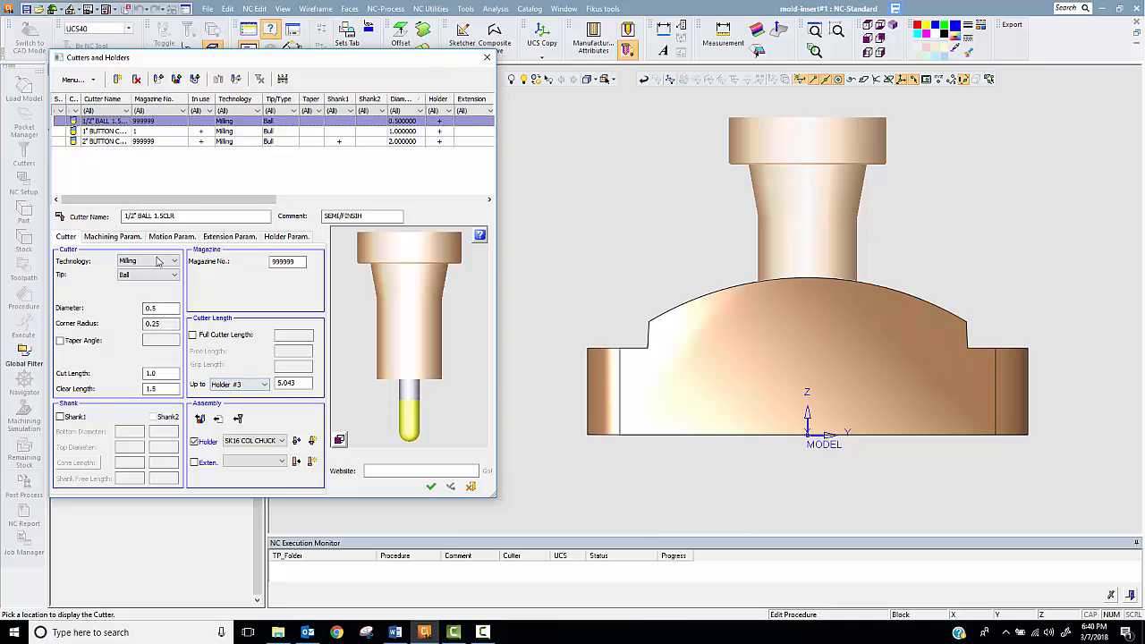
left_click(431, 488)
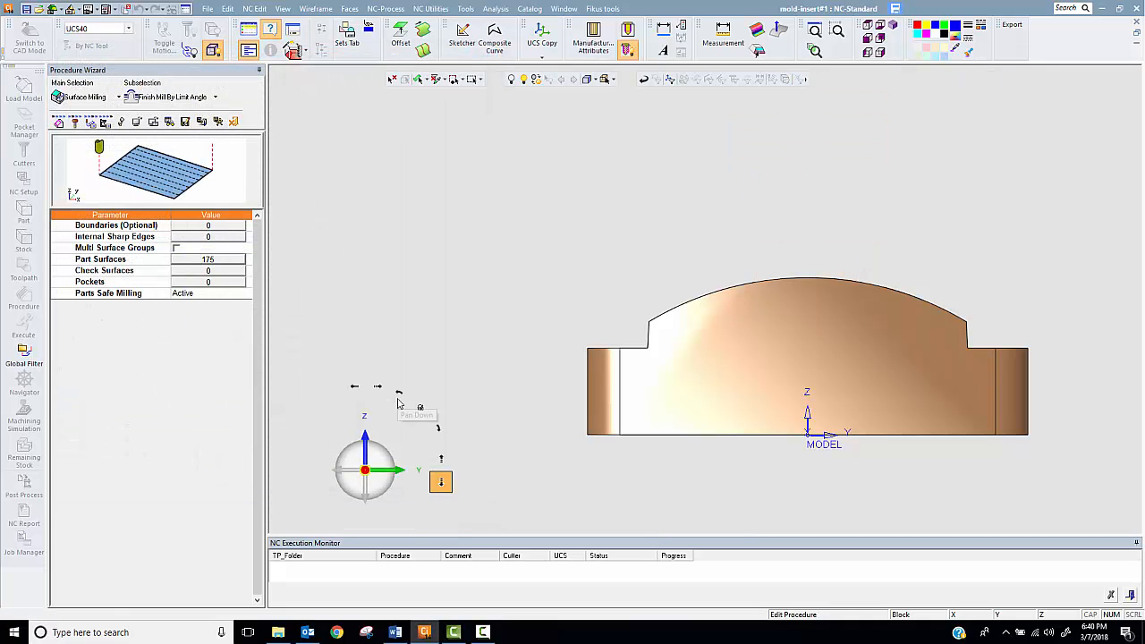
left_click(92, 122)
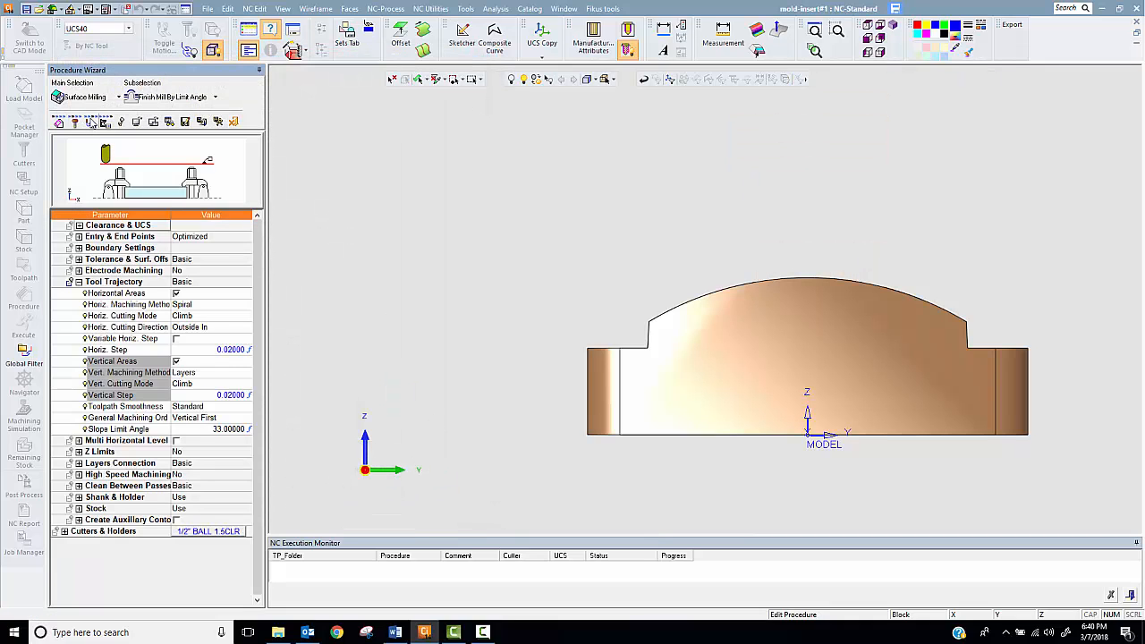
left_click(78, 226)
left_click(190, 259)
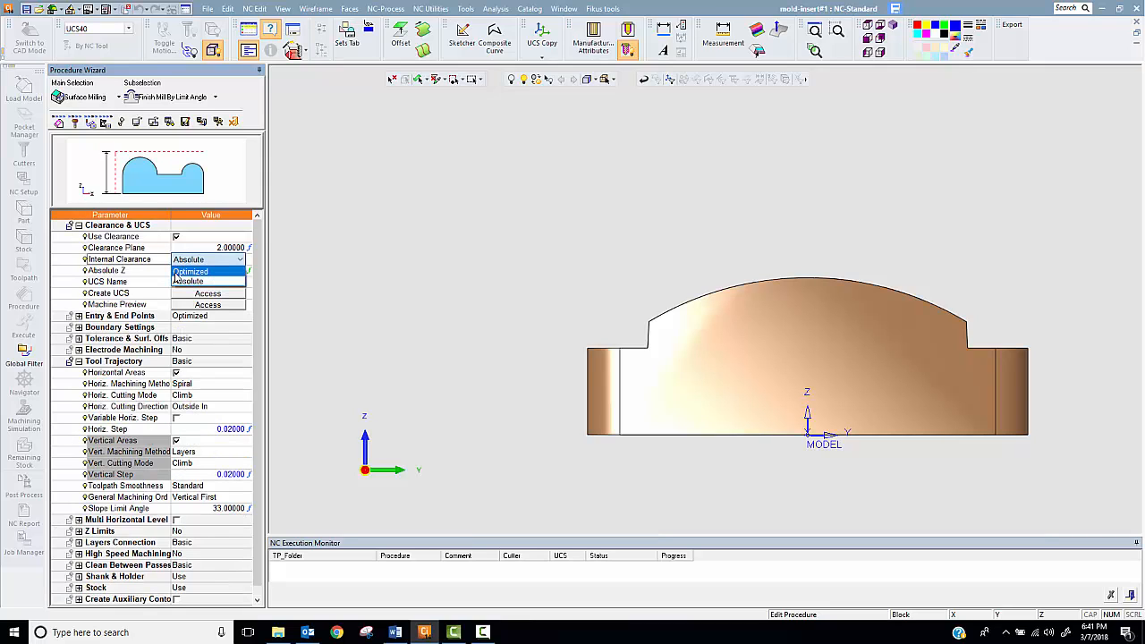
left_click(190, 271)
left_click(79, 226)
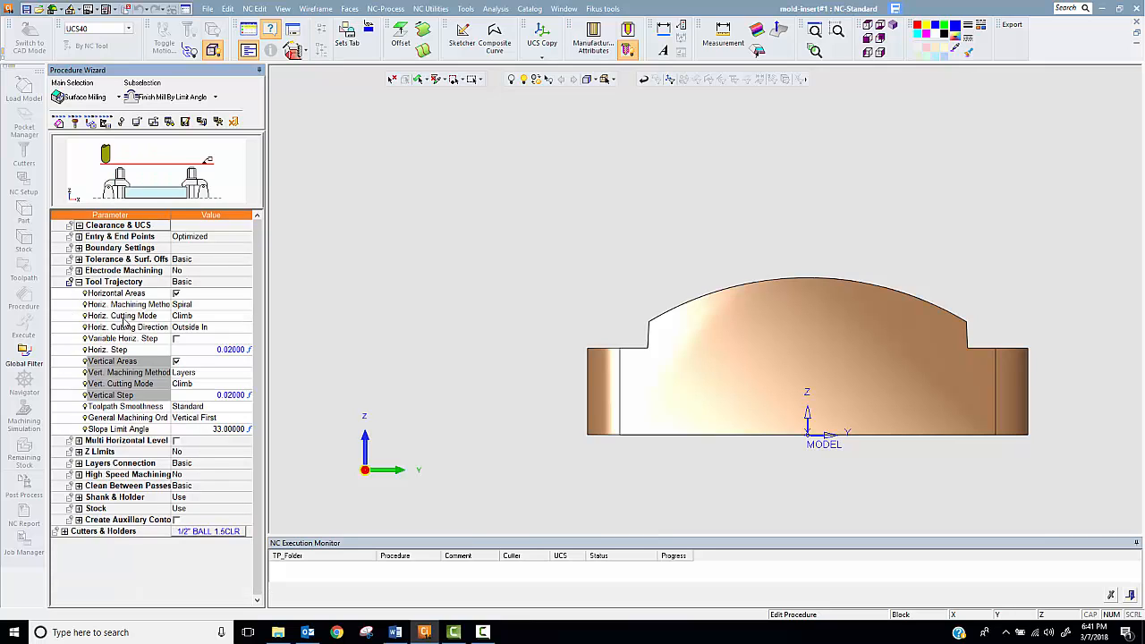
- Set the tool trajectory's horizontal machining method to Parallel and keep Layers as the vertical machining method
left_click(202, 308)
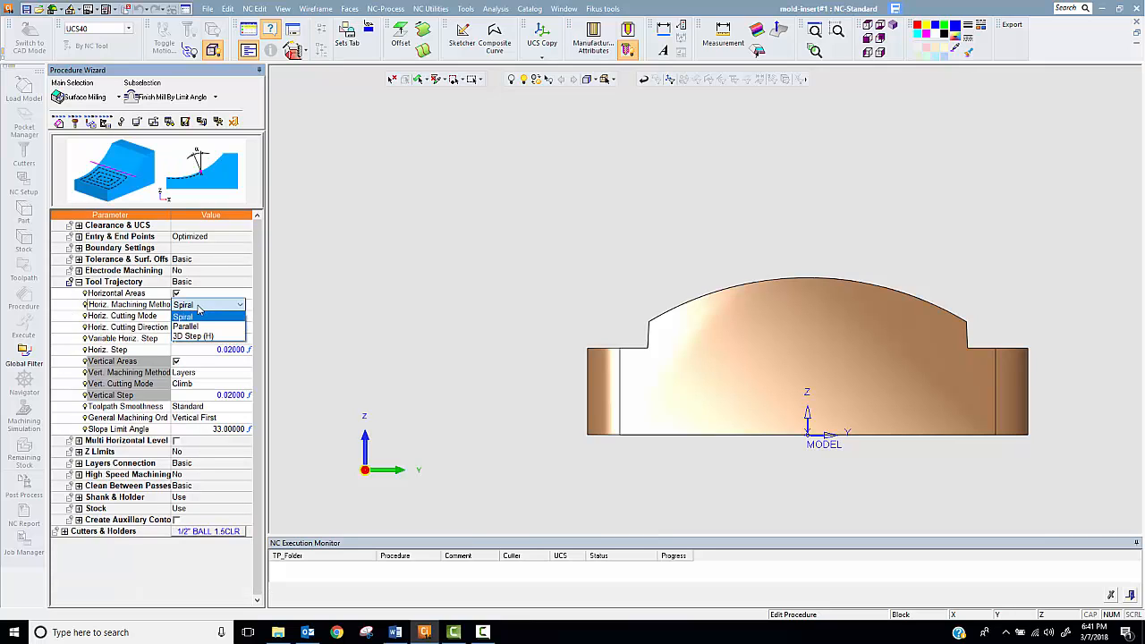
left_click(196, 327)
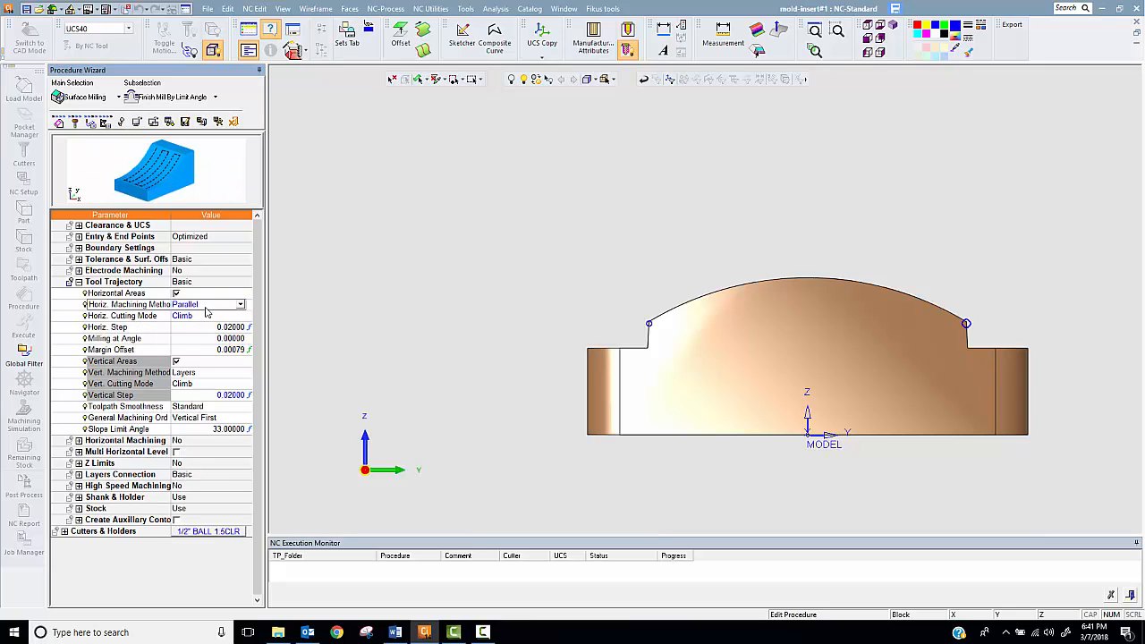
left_click(212, 305)
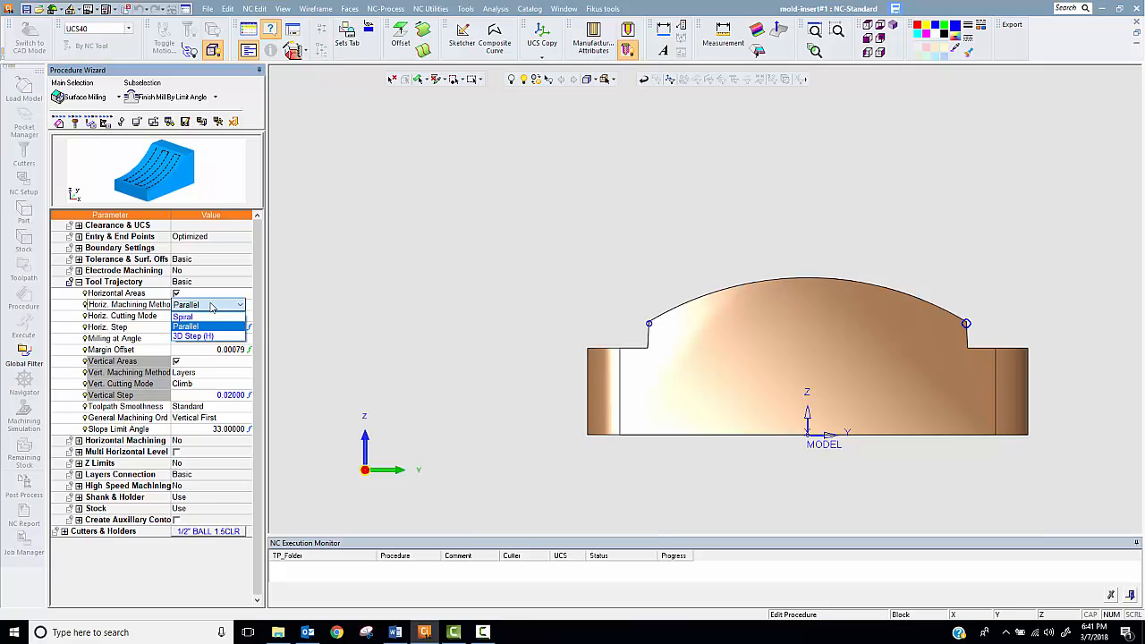
left_click(212, 306)
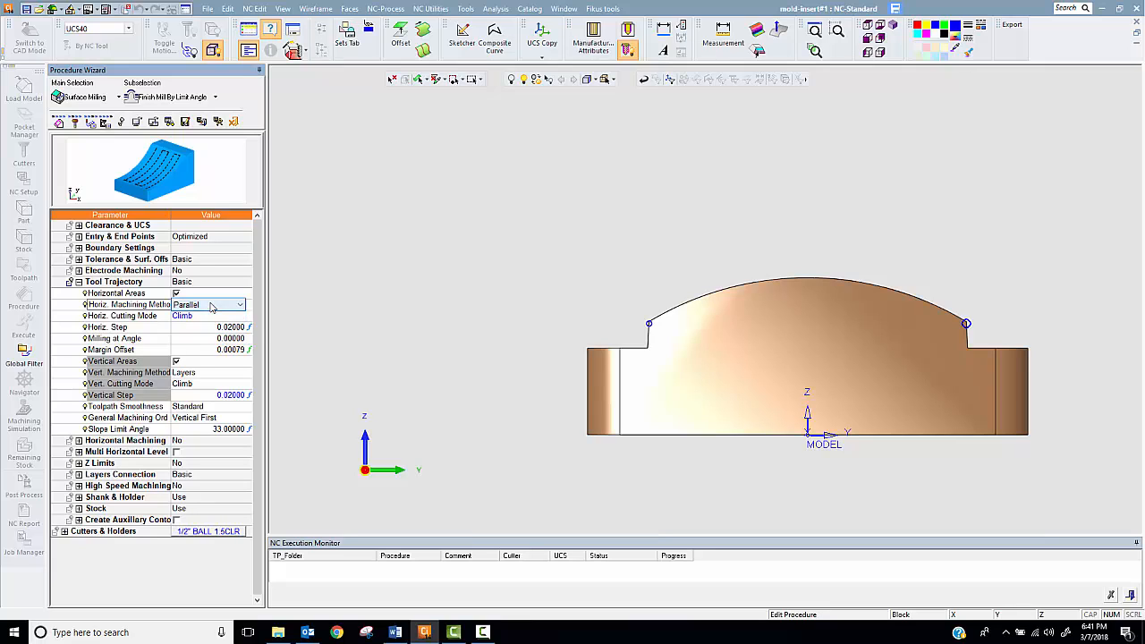
left_click(201, 374)
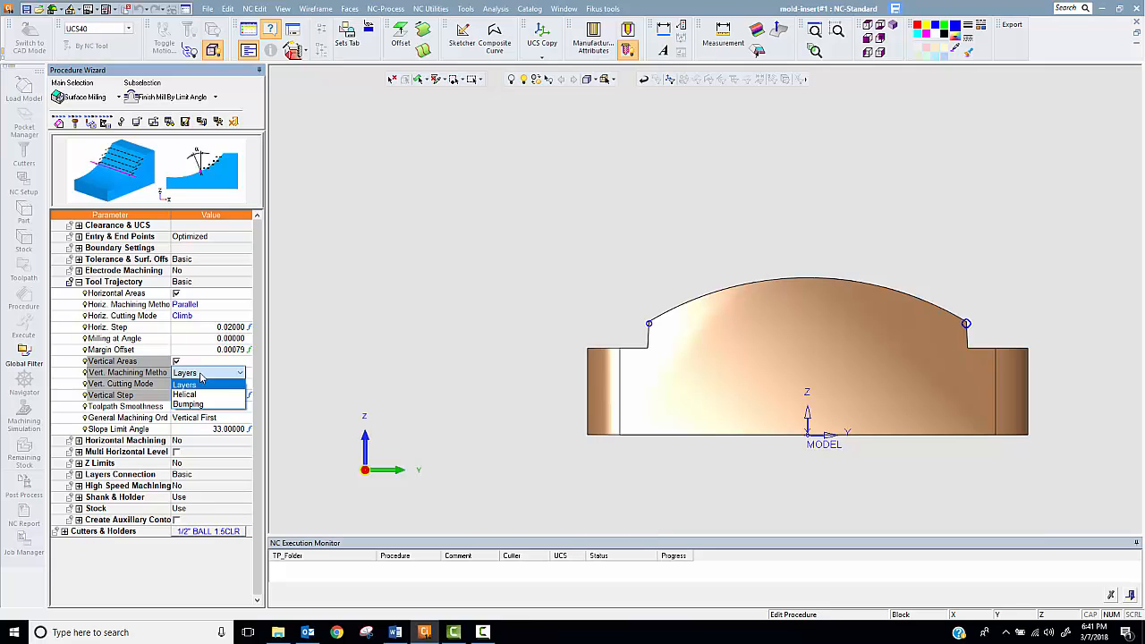
left_click(200, 377)
- Set both the horizontal step and the vertical step of the tool trajectory to 0.04
left_click(199, 329)
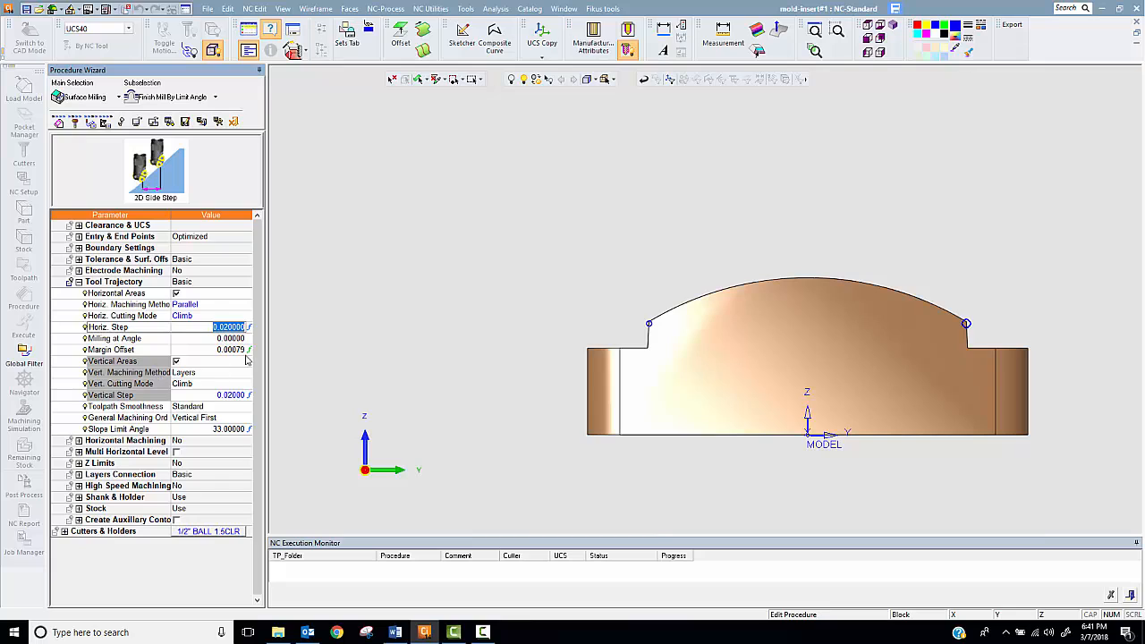
type("0.04")
key("Return")
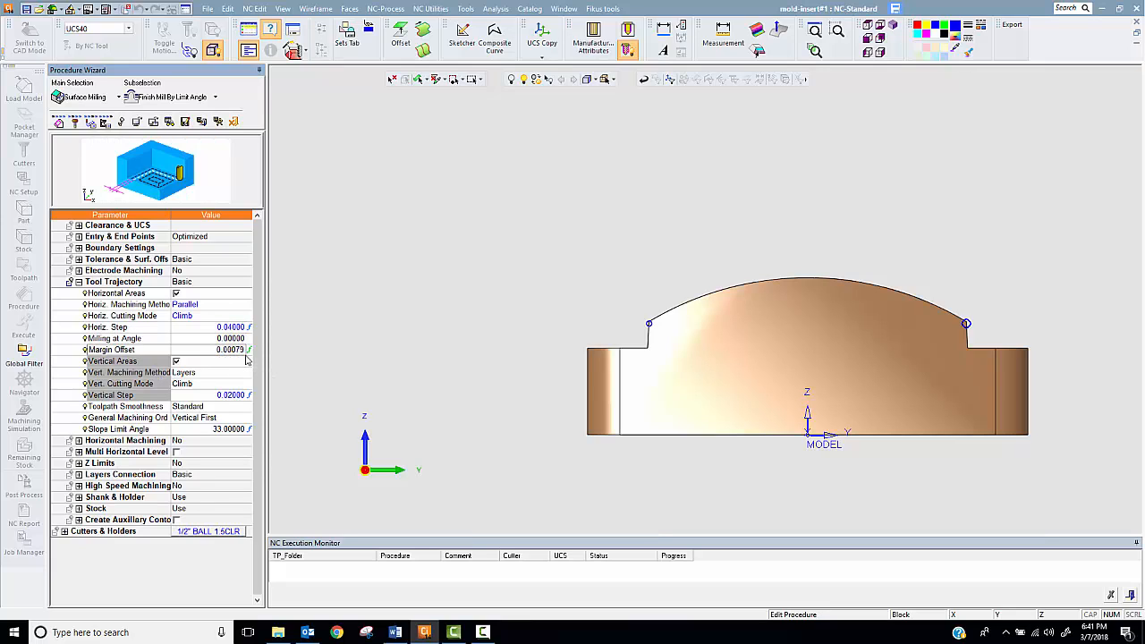
key("Tab")
key("Tab")
key("Tab")
key("Tab")
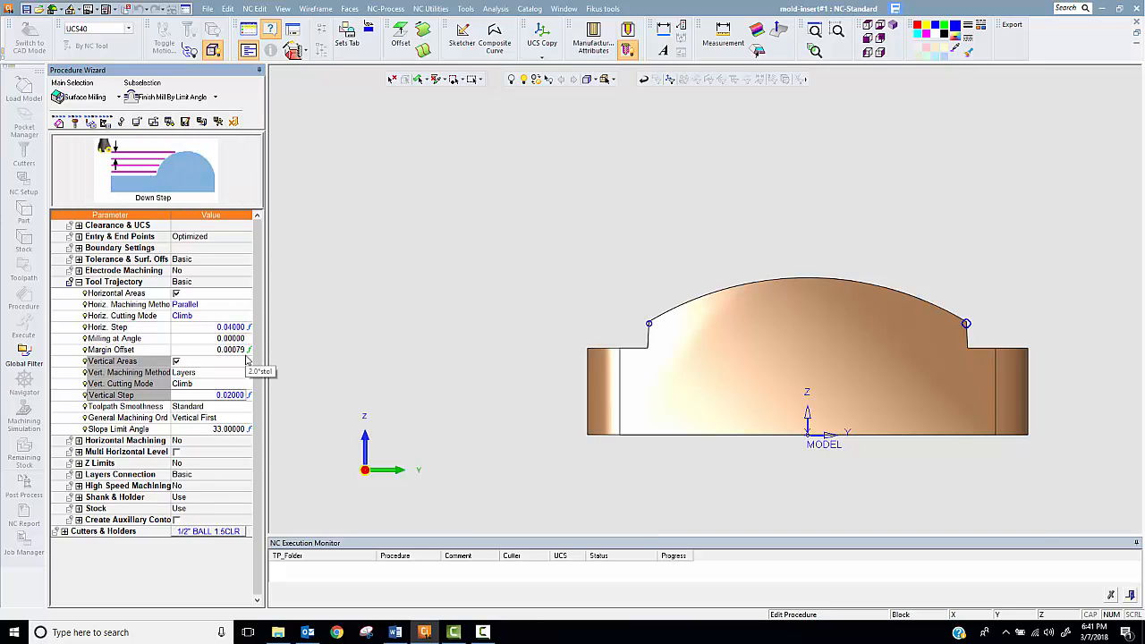
type("0.04")
key("Tab")
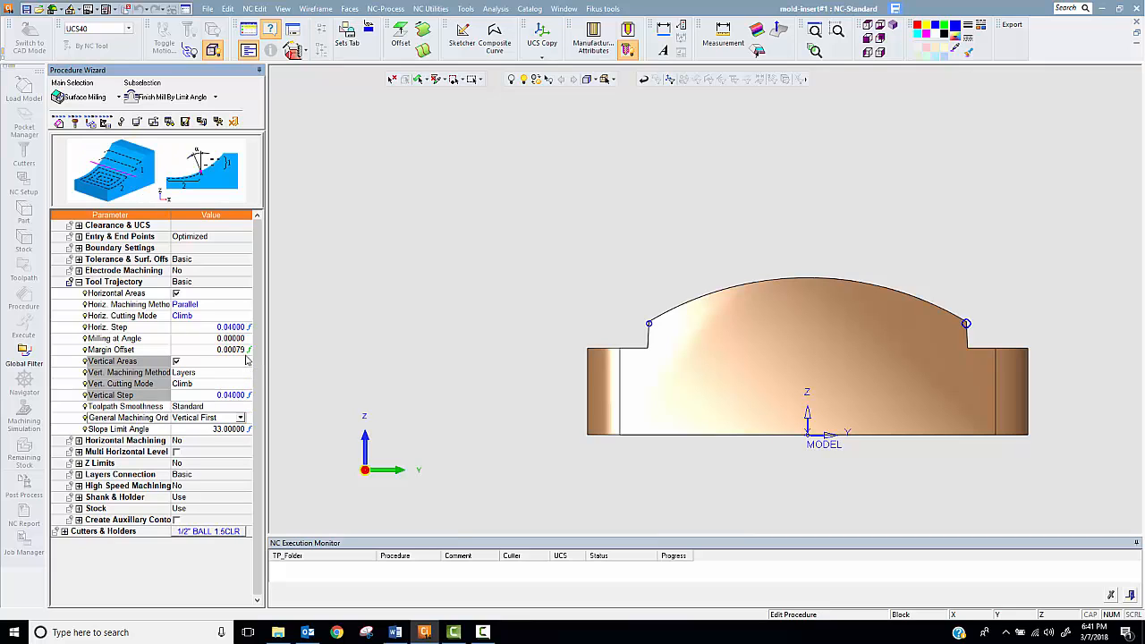
- Set the slope limit angle to 35 and the horizontal cutting mode to Mixed
key("Tab")
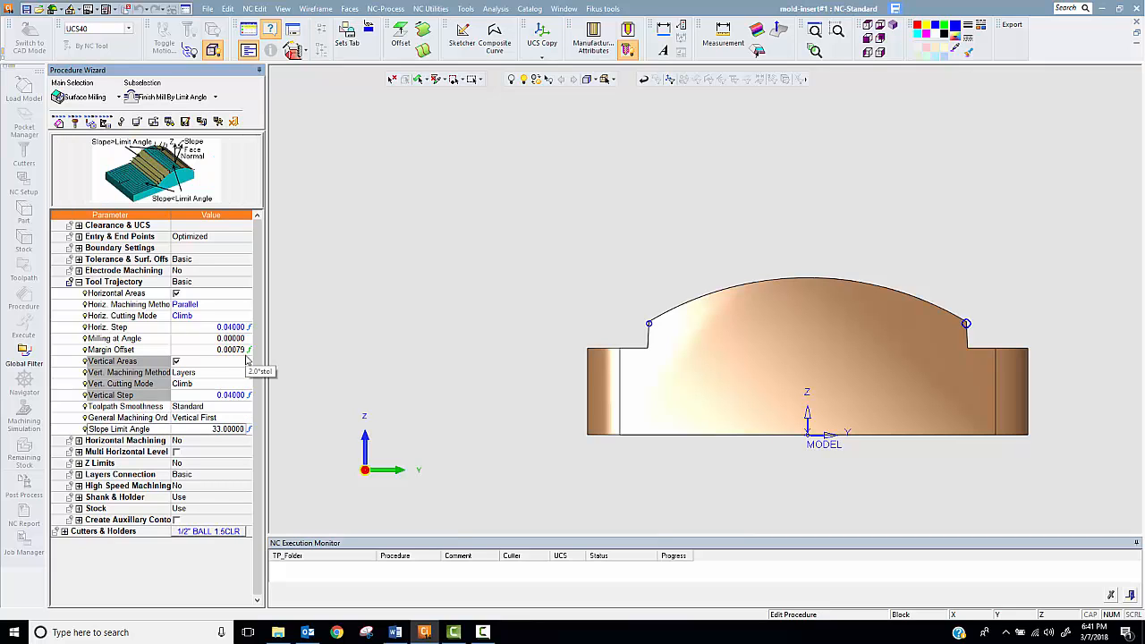
type("35")
key("Return")
left_click(188, 321)
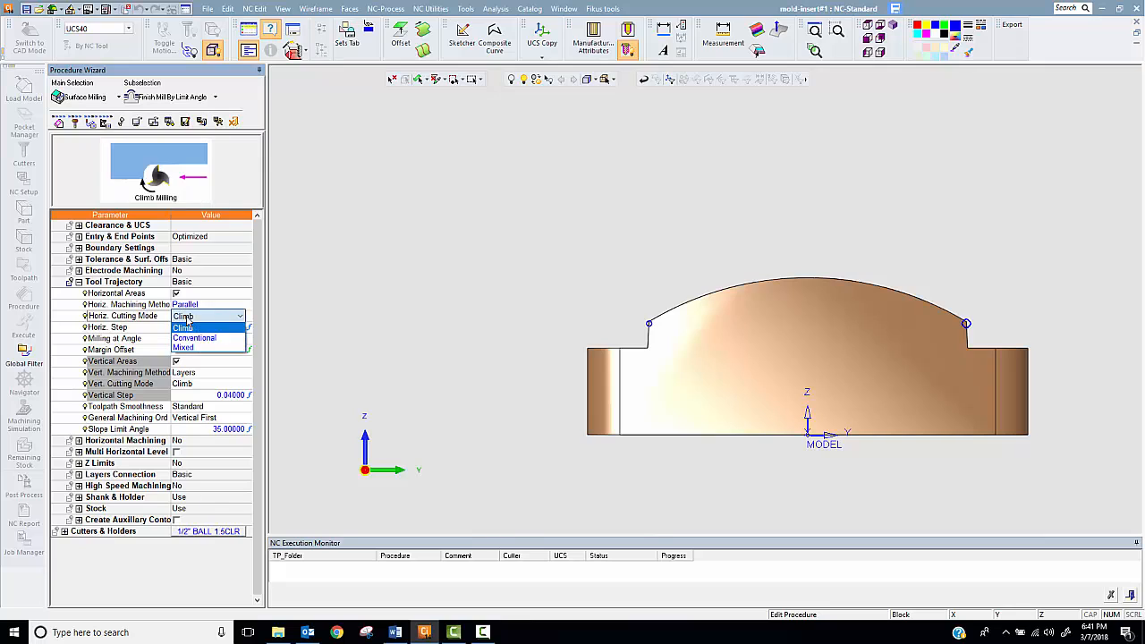
left_click(183, 346)
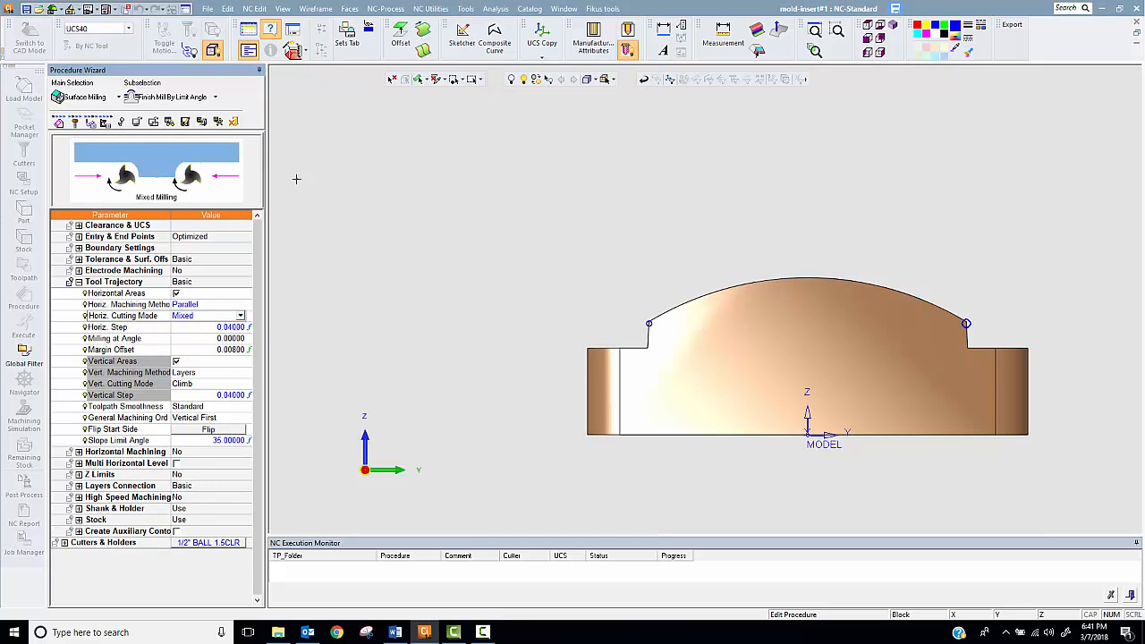
- Set horizontal machining to Basic with an air extension of 0.5, and save and calculate the procedure
left_click(374, 466)
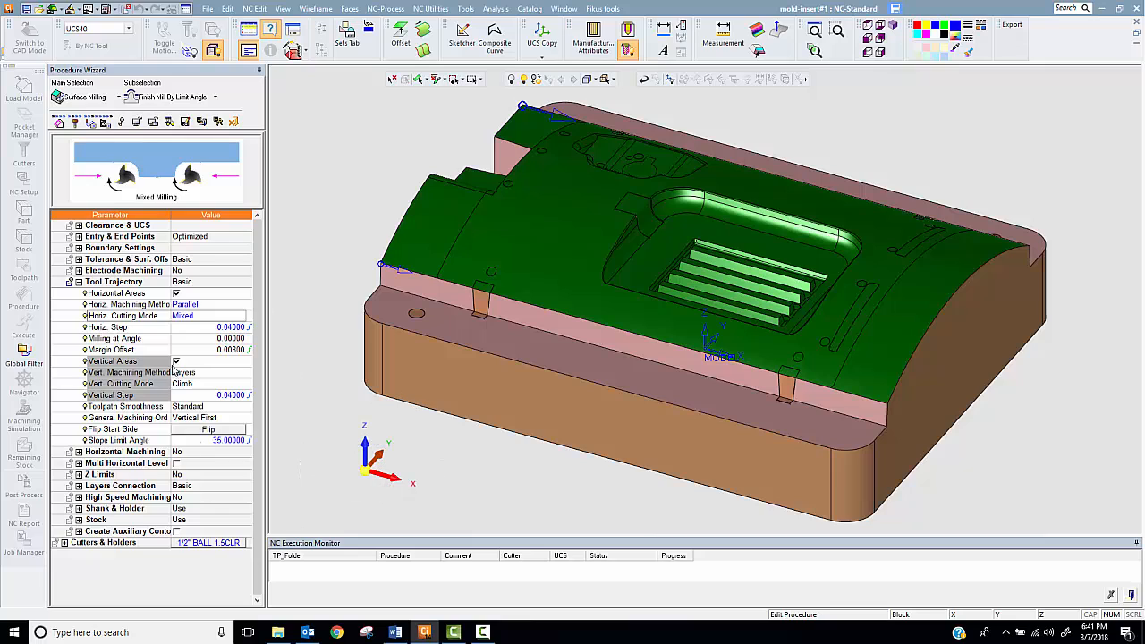
left_click(79, 282)
left_click(178, 293)
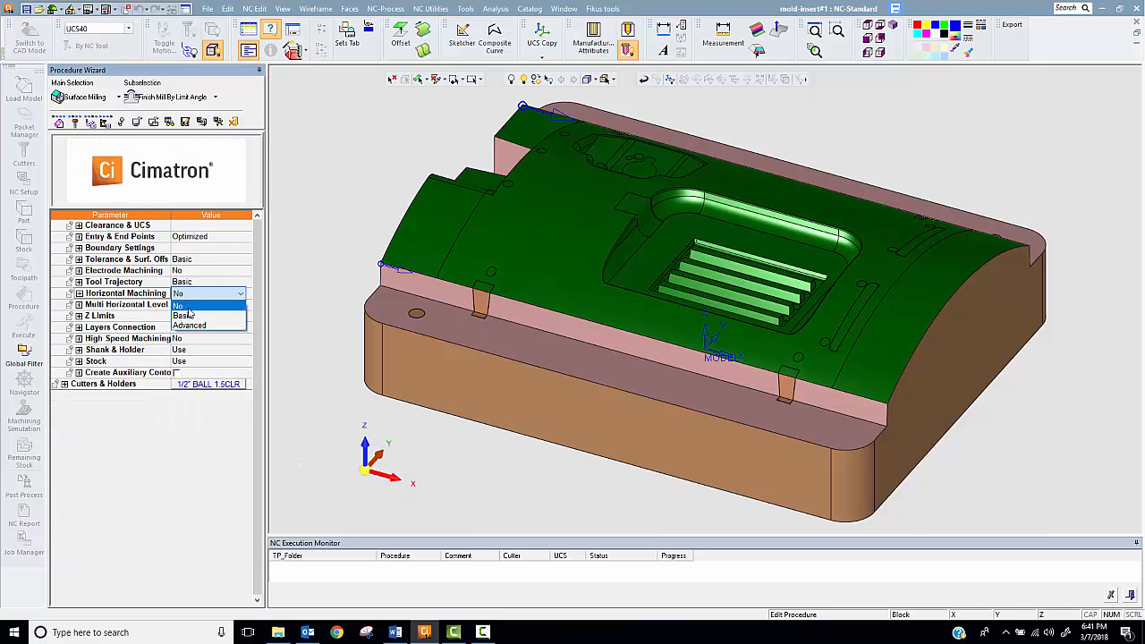
left_click(189, 313)
left_click(190, 305)
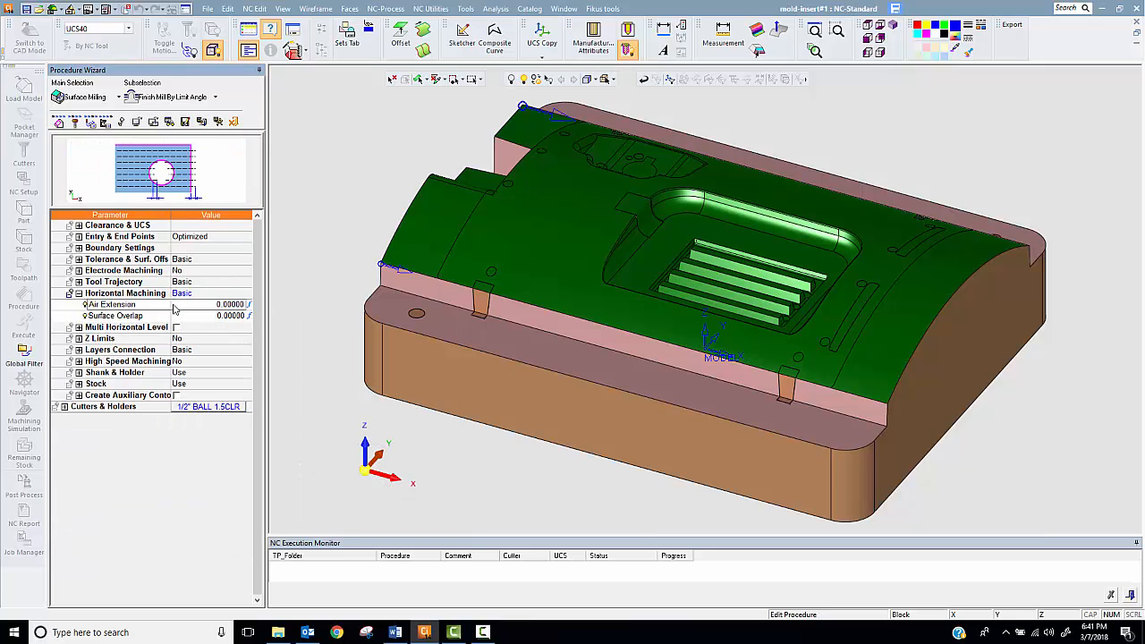
type("5")
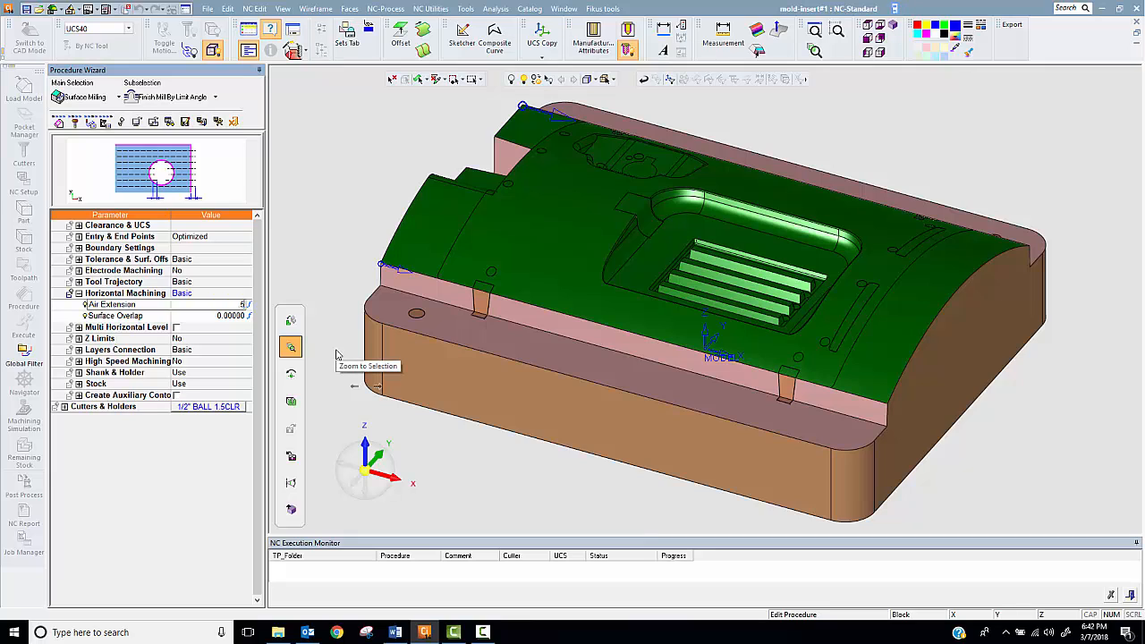
key("Return")
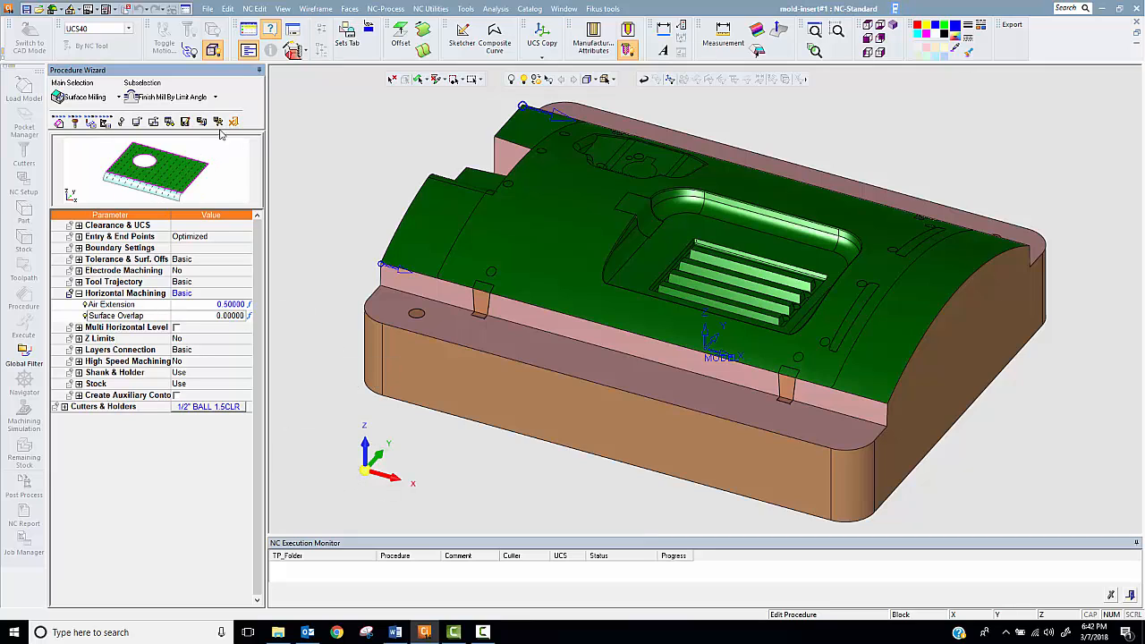
left_click(219, 121)
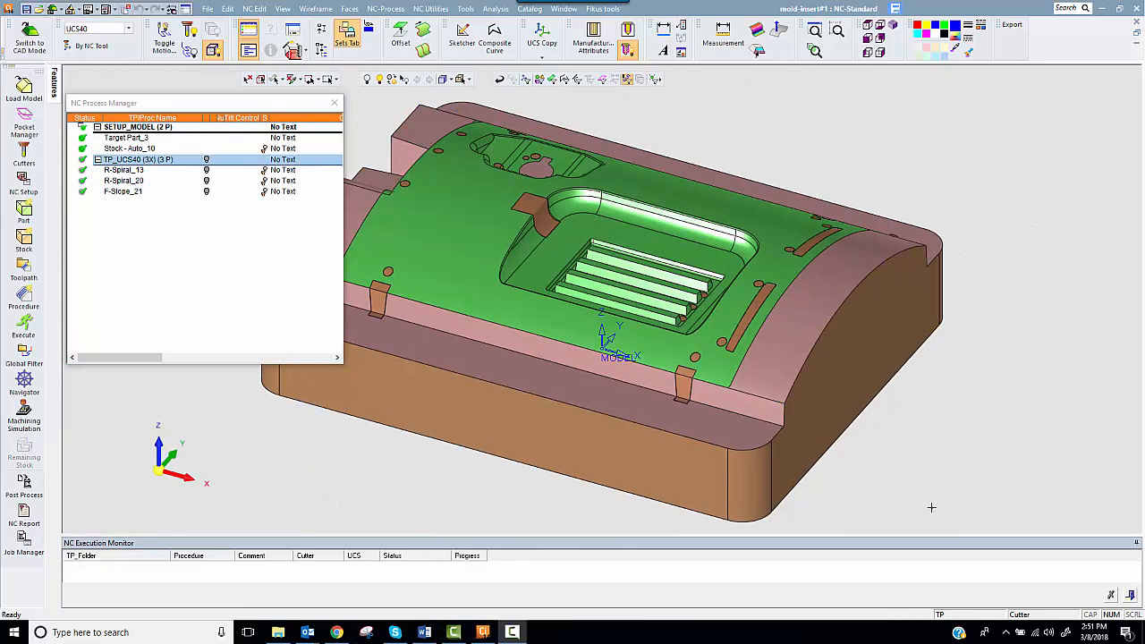
- Show the F-Slope_21 toolpath and examine it up close around the notched end of the mold insert
left_click(205, 197)
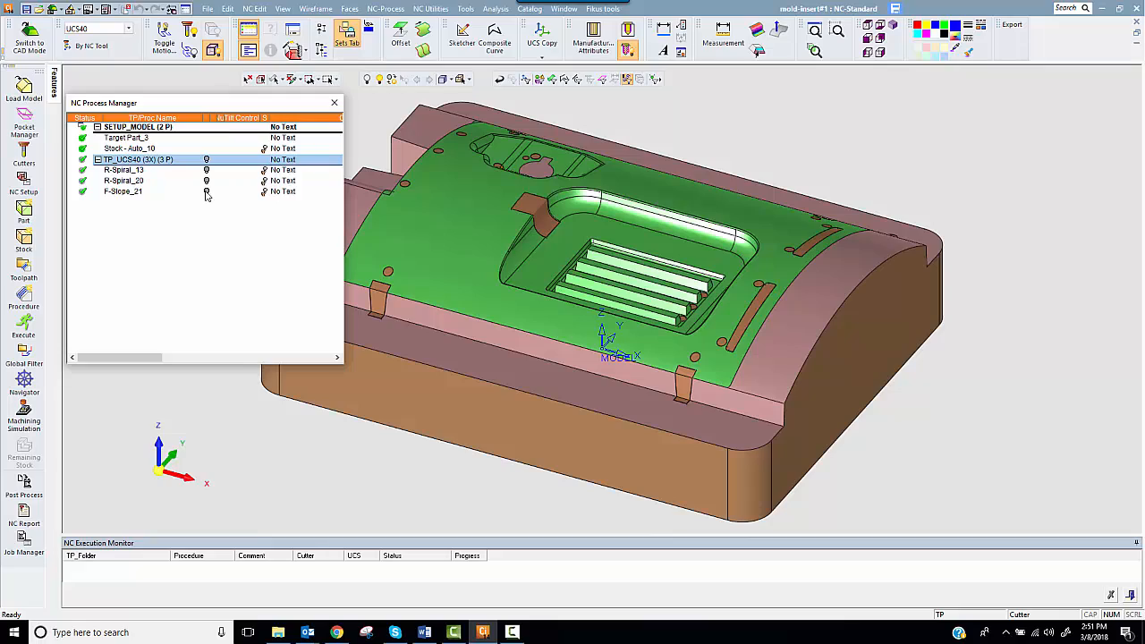
left_click(206, 193)
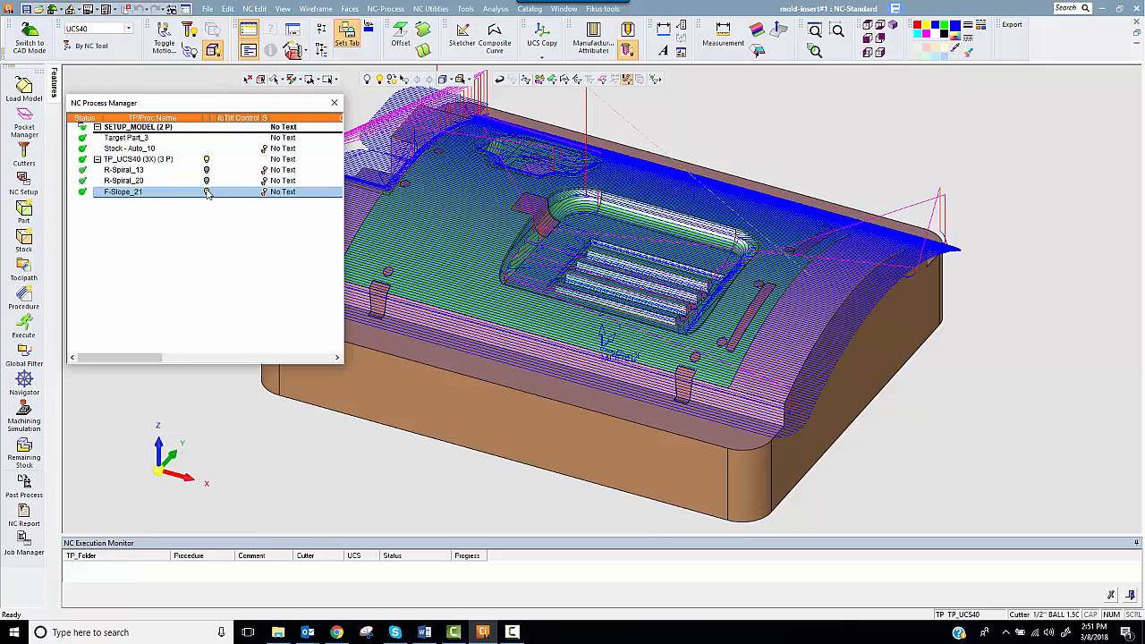
middle_click_drag(485, 322, 682, 281)
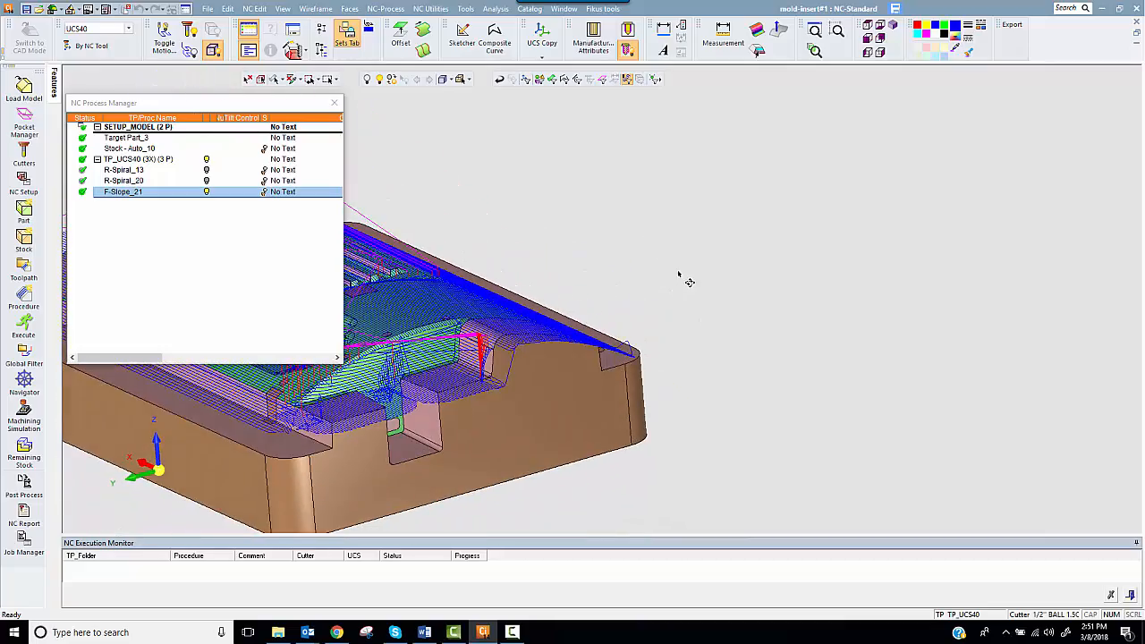
scroll(552, 381, "up", 4)
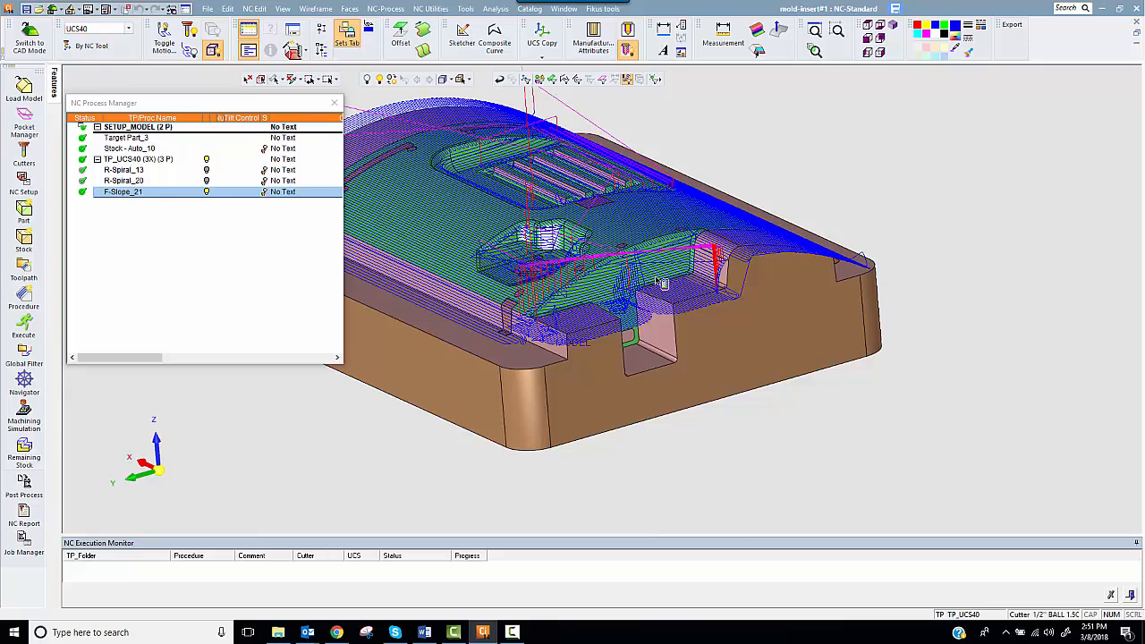
scroll(667, 284, "up", 3)
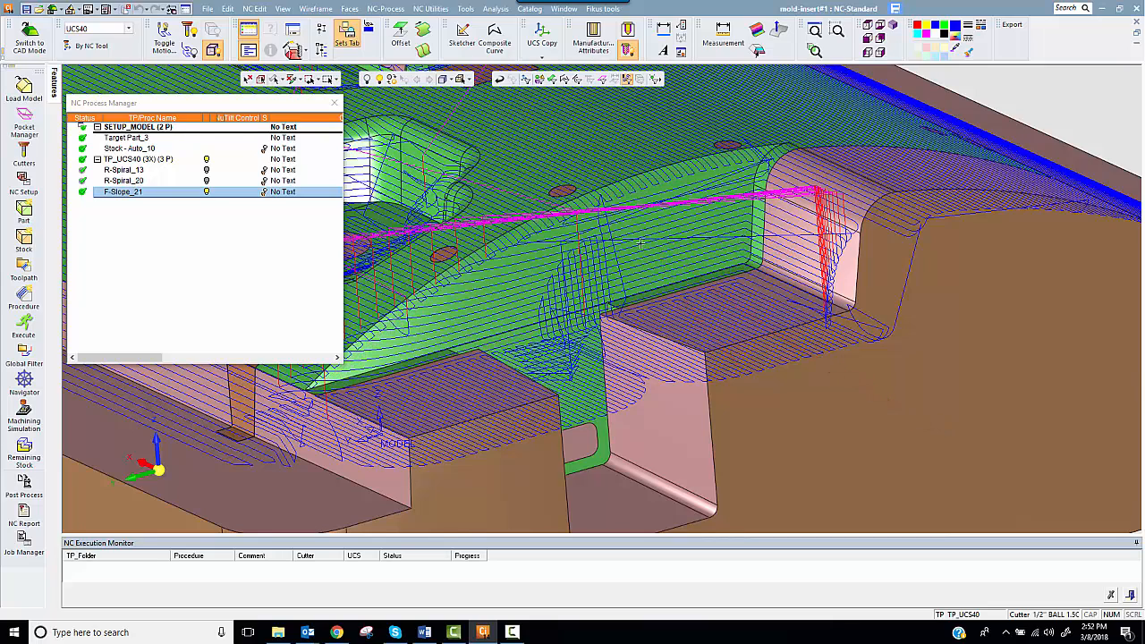
- Examine the F-Slope_21 toolpath on the whole mold insert, in isometric view and from above
key("F3")
middle_click_drag(637, 386, 654, 328)
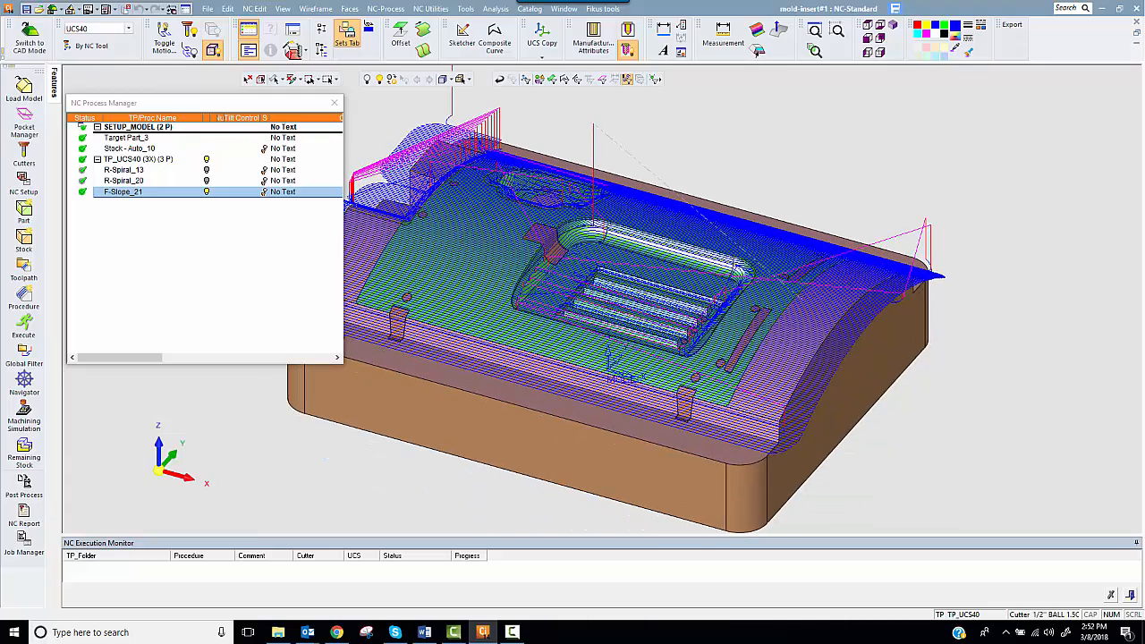
left_click(158, 438)
left_click_drag(684, 333, 505, 342)
mouse_move(715, 348)
left_mouse_down()
mouse_move(498, 350)
mouse_move(868, 324)
mouse_move(818, 370)
mouse_move(823, 328)
left_mouse_up()
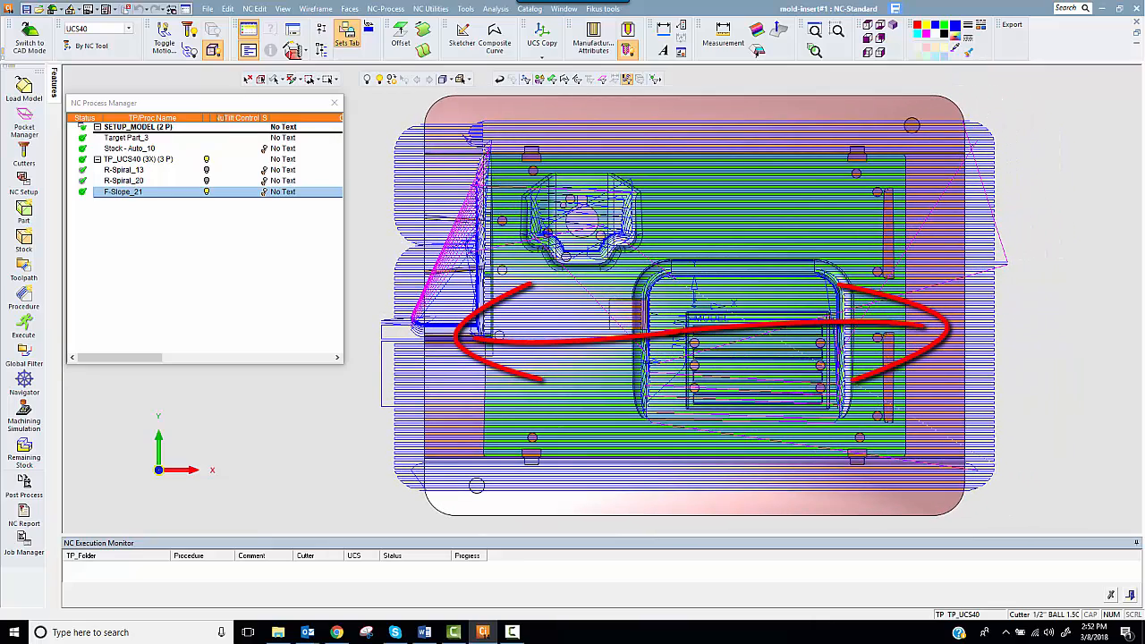
- Open F-Slope_21 for editing and inspect the Milling at Angle value in its tool trajectory parameters
double_click(209, 190)
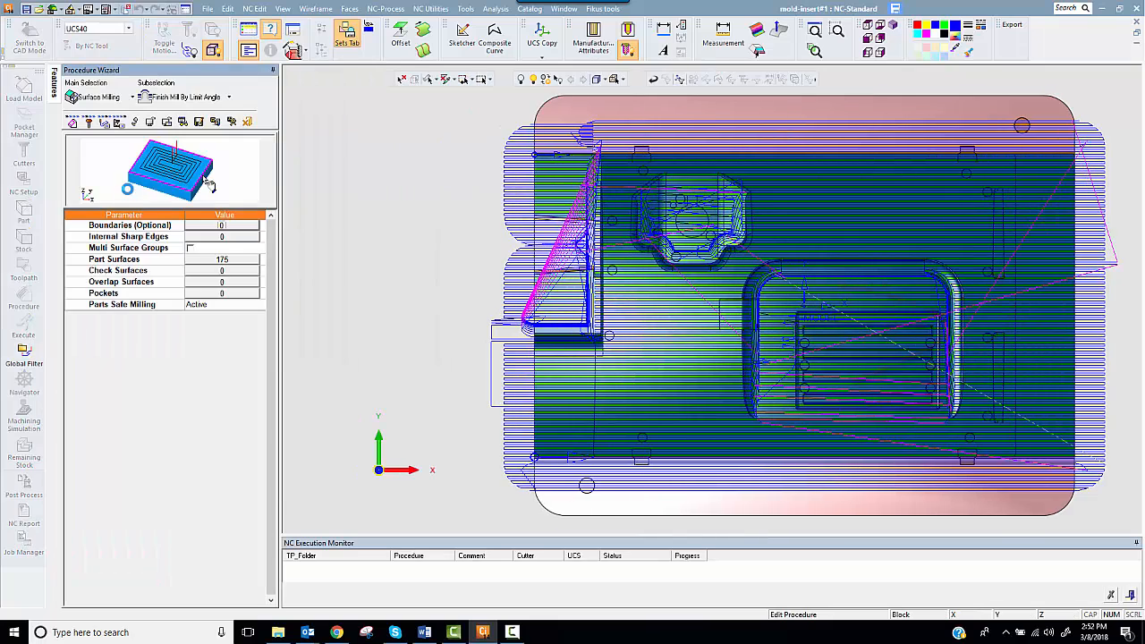
left_click(127, 189)
left_click(92, 282)
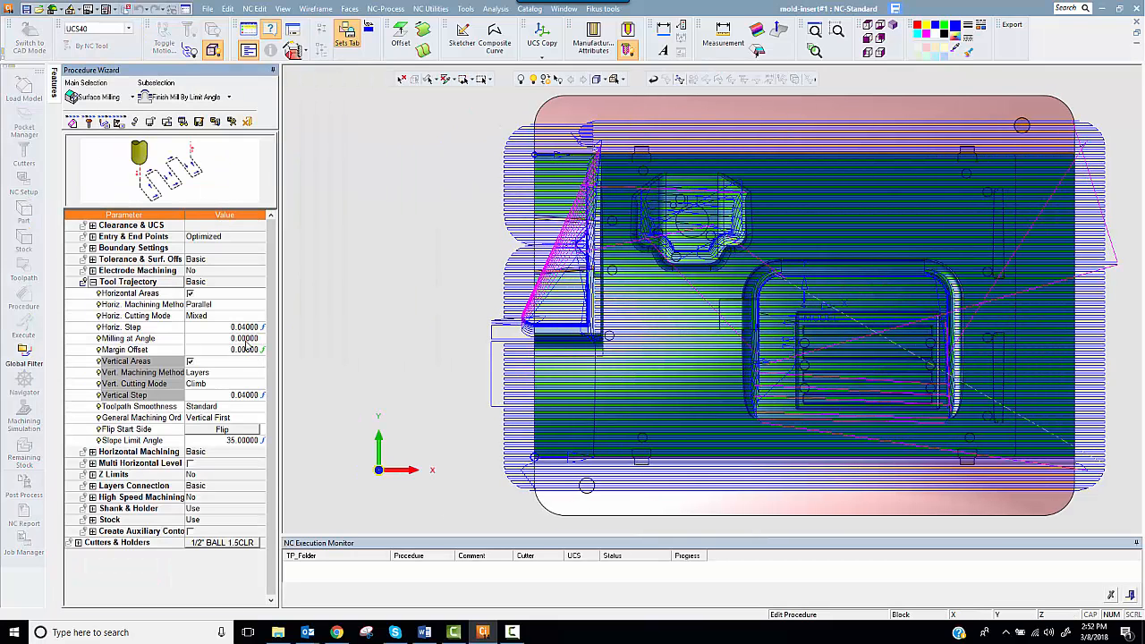
left_click(213, 341)
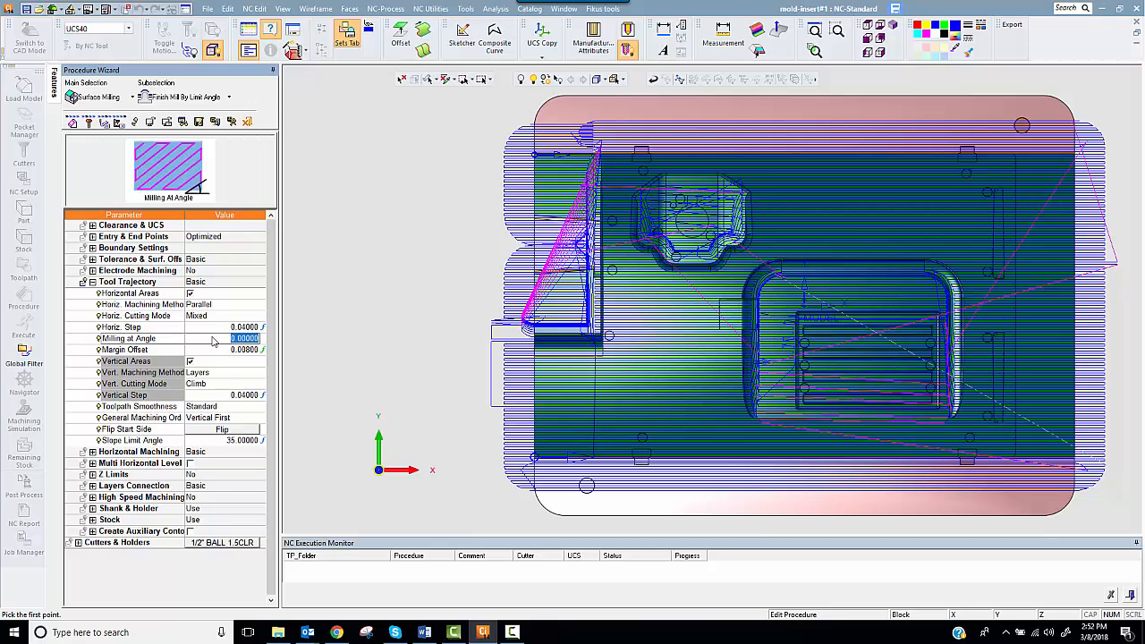
- Try the Advanced tool trajectory with Milling Direction Type By Local Geometry, and leave the procedure without saving
left_click(202, 284)
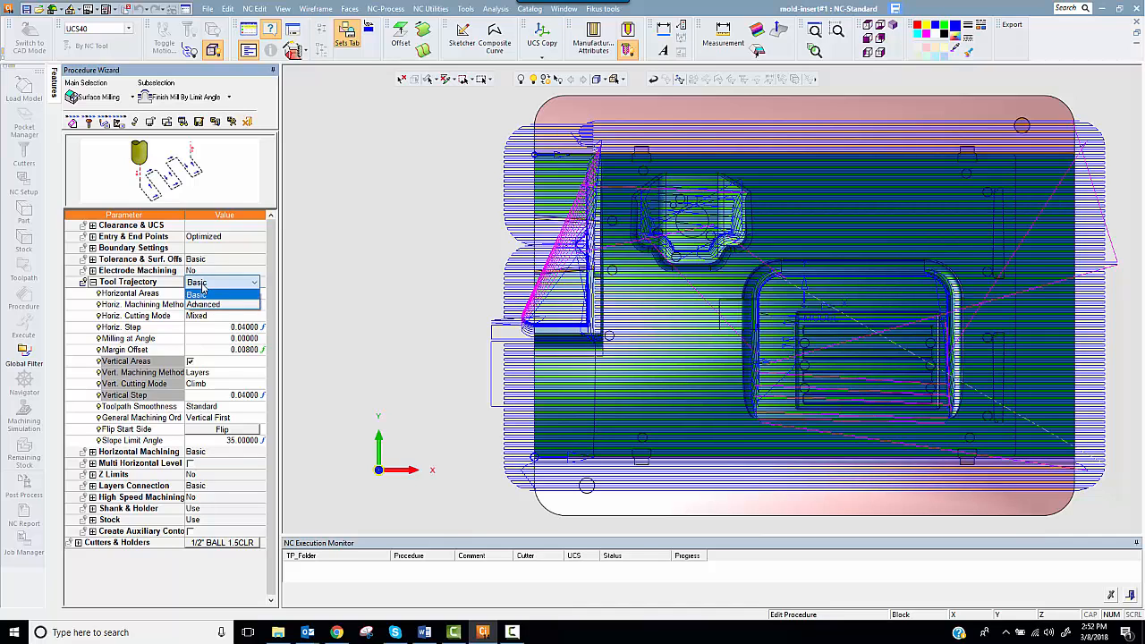
left_click(204, 304)
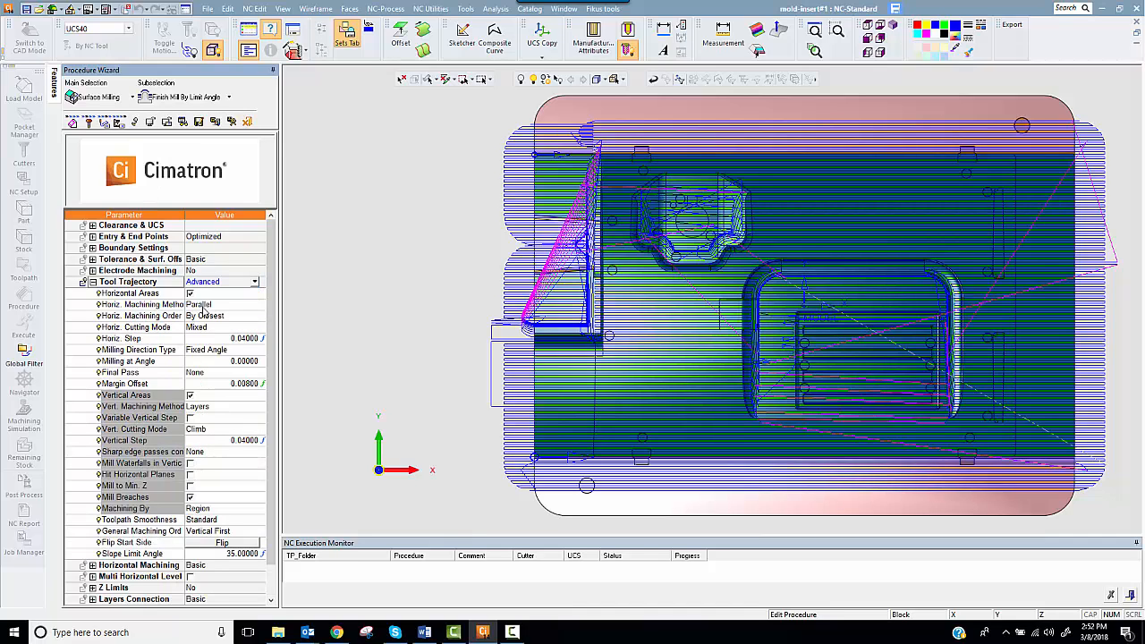
left_click(206, 351)
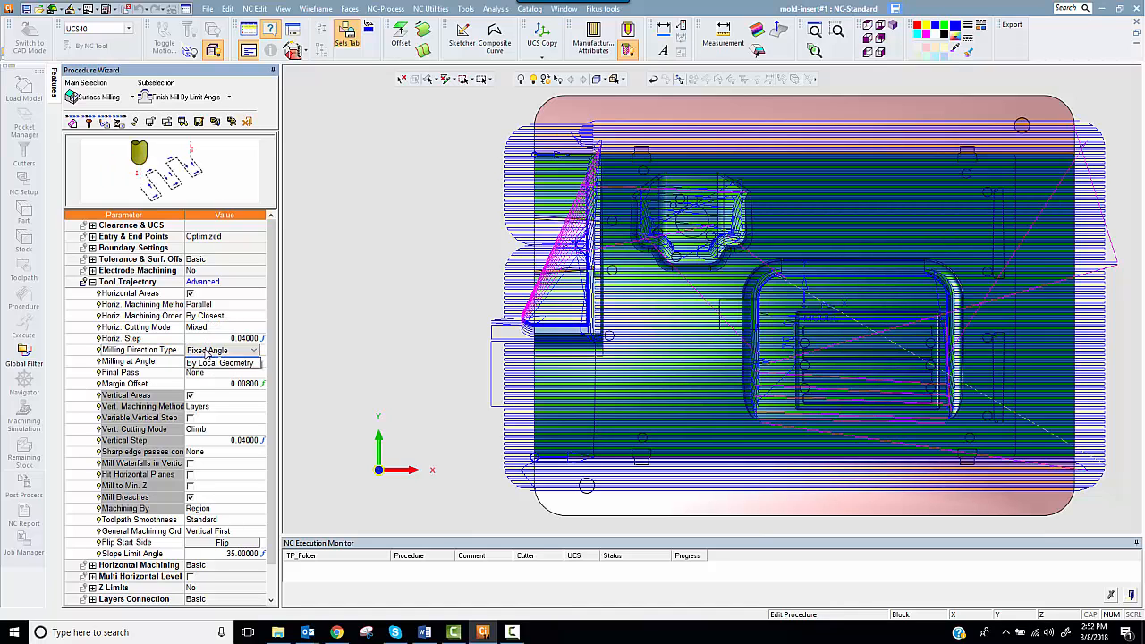
left_click(207, 372)
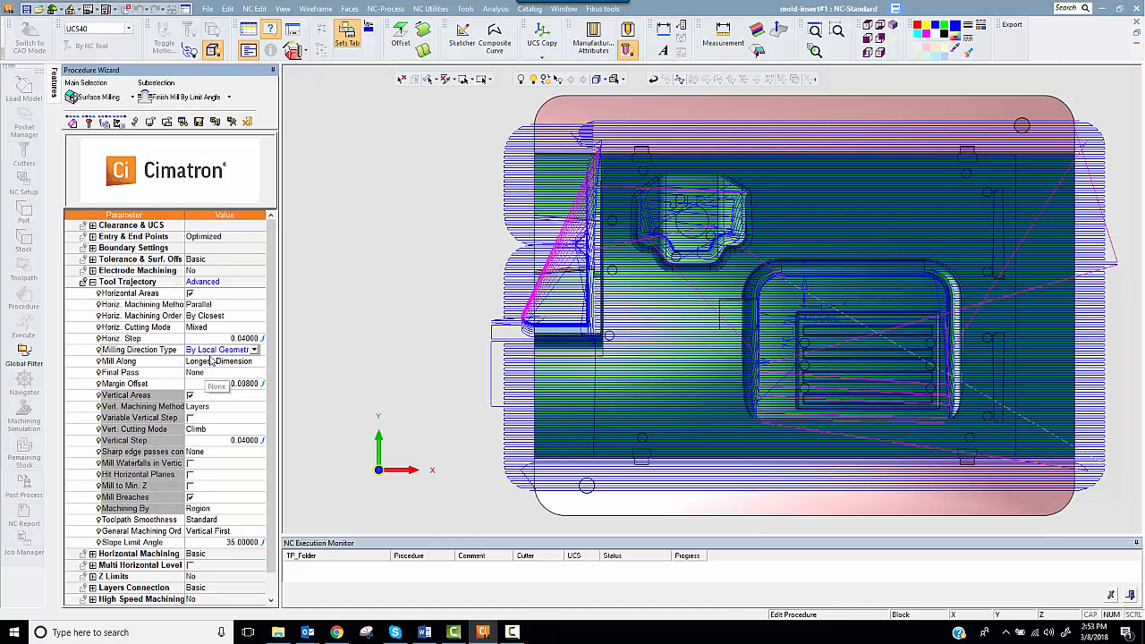
left_click(247, 123)
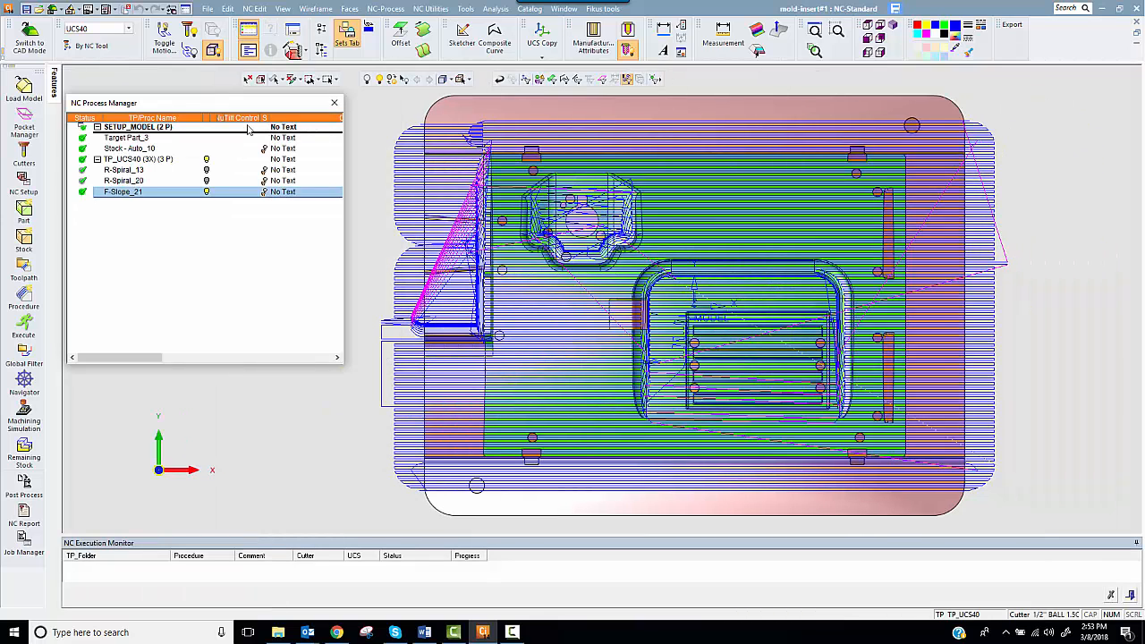
- Return to the isometric view and hide and show the F-Slope_21 toolpath to compare it with the boundary curve
mouse_move(176, 419)
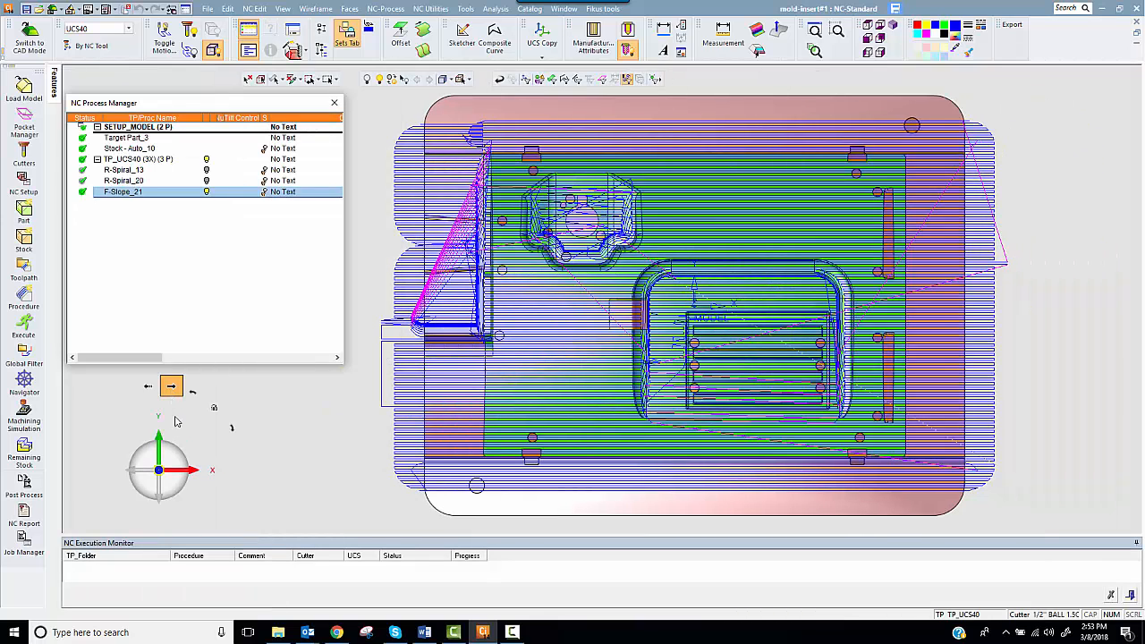
left_click(174, 464)
left_click(176, 465)
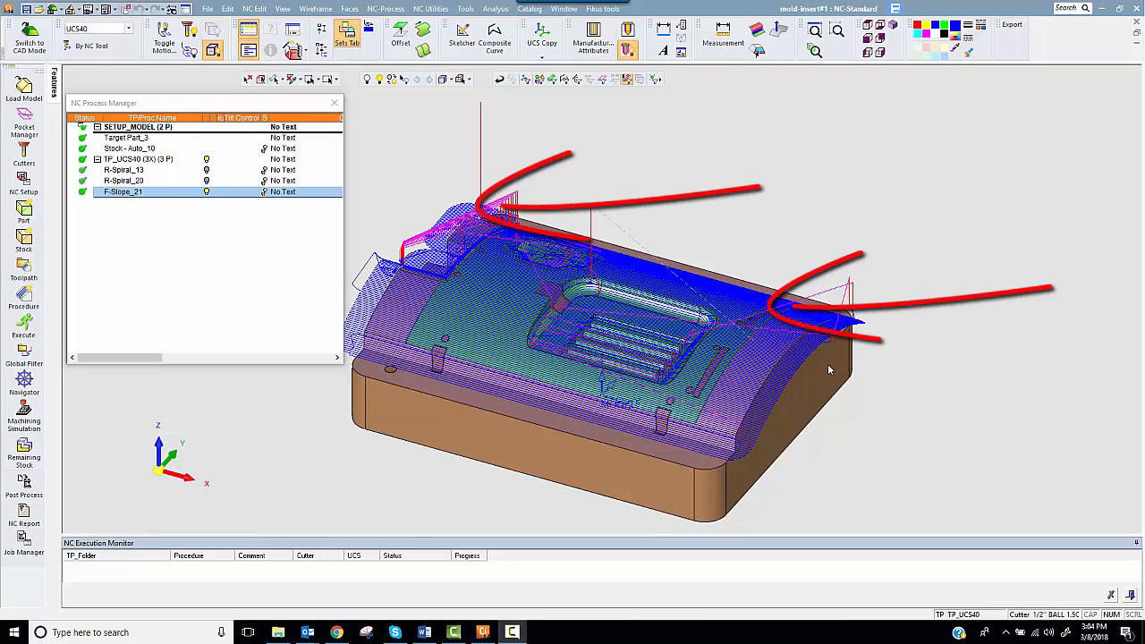
left_click(205, 196)
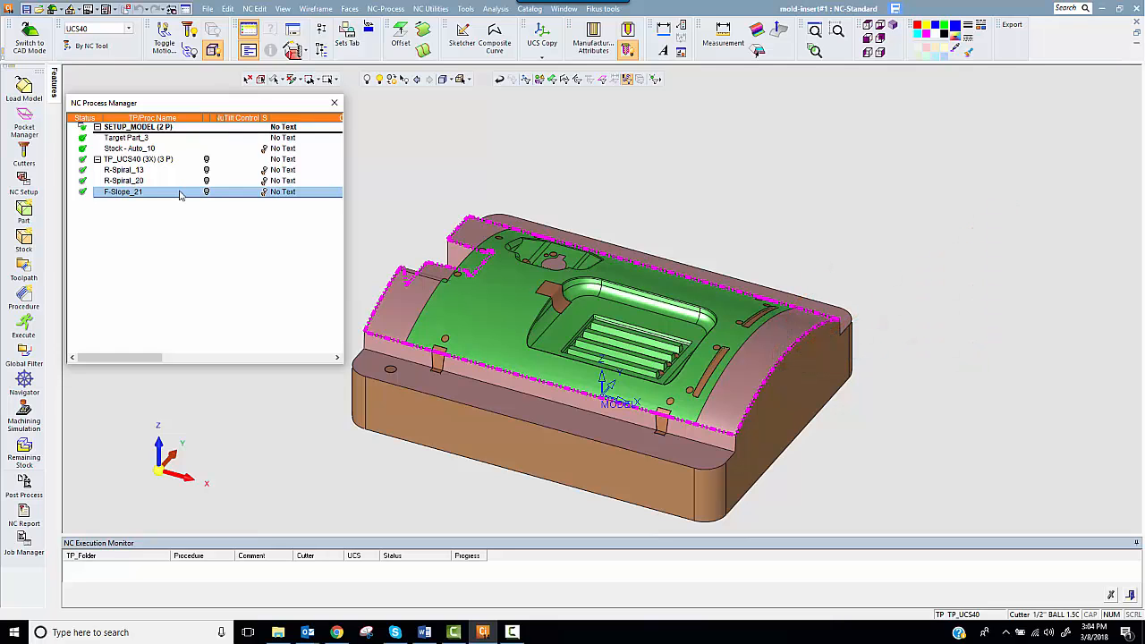
left_click(205, 191)
- Check from above how far the F-Slope_21 toolpath extends beyond the boundary curve, and return to the isometric view
right_click(148, 436)
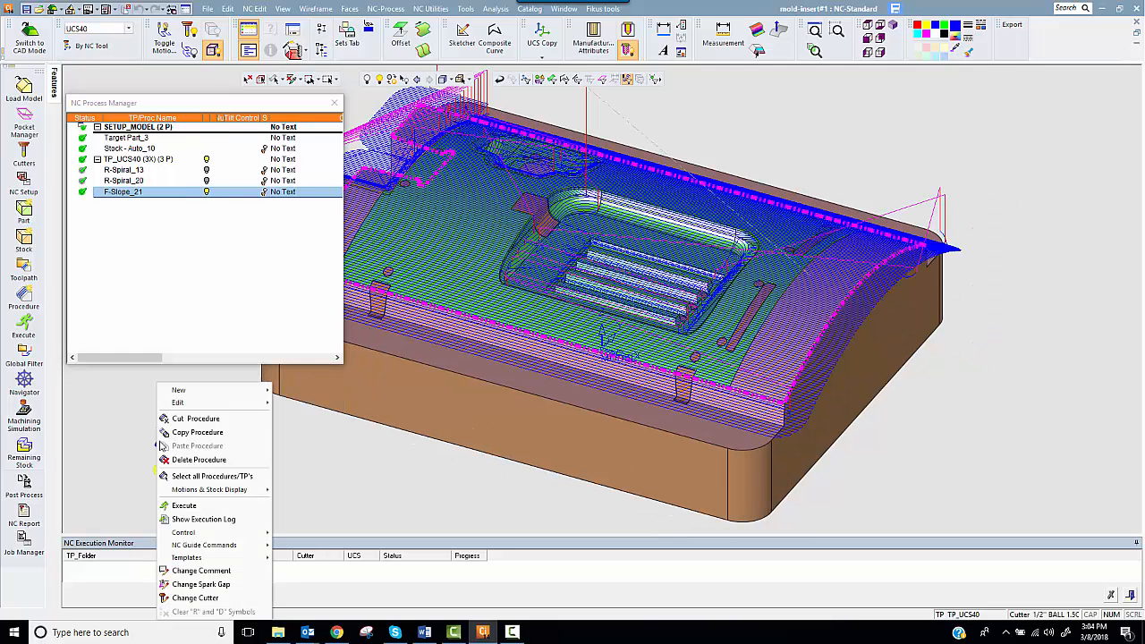
key("Escape")
left_click(148, 436)
left_click(148, 436)
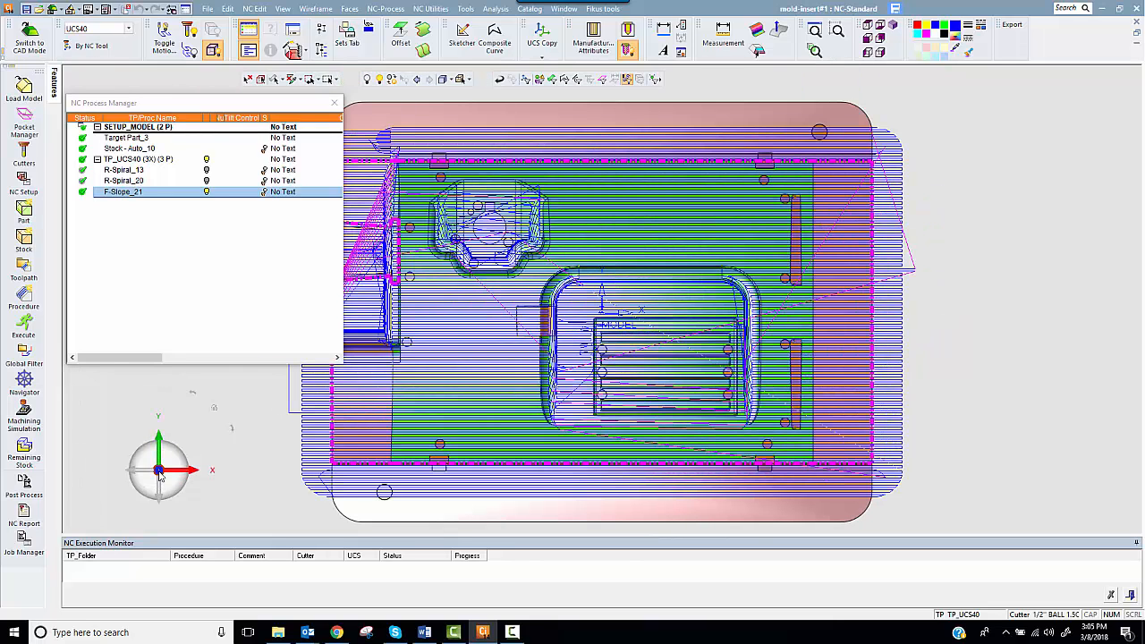
mouse_move(257, 469)
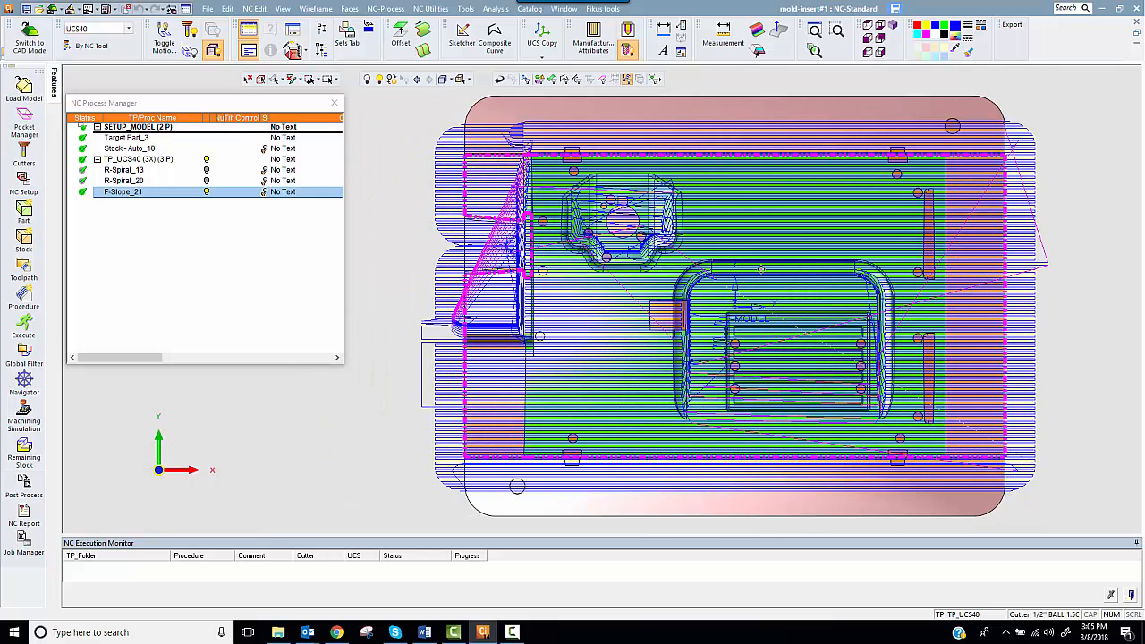
mouse_move(166, 461)
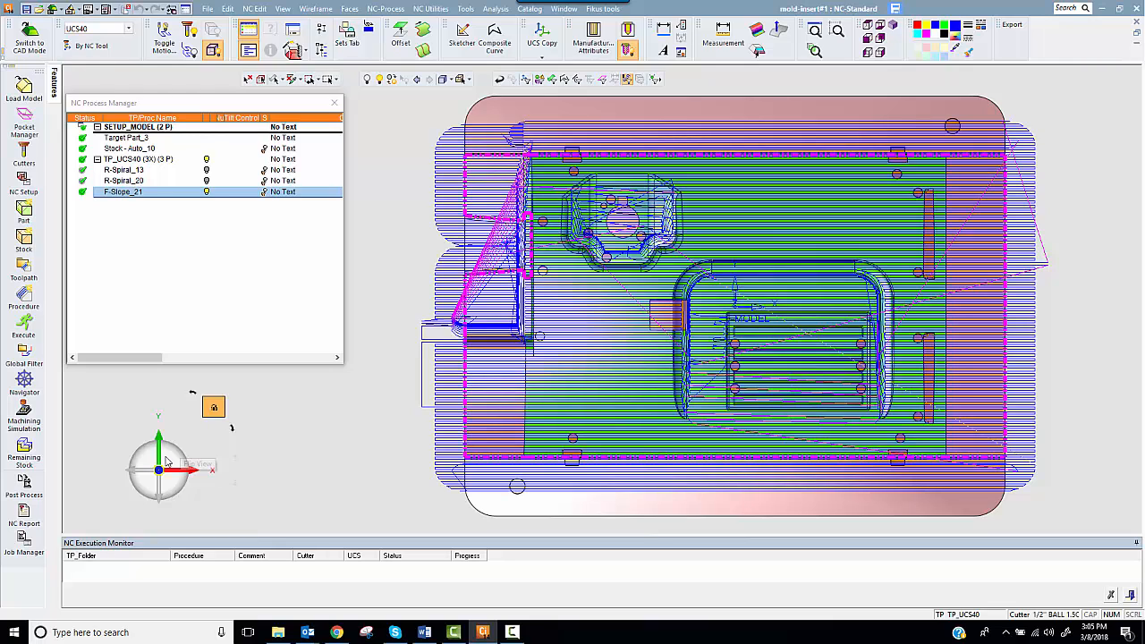
left_click(166, 461)
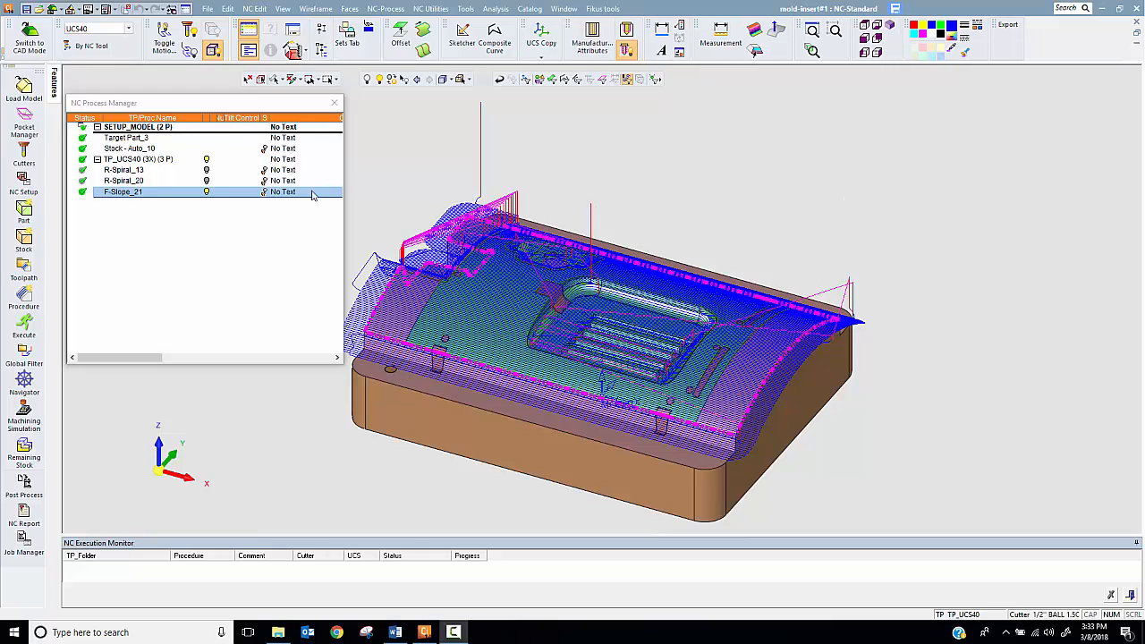
- Hide the F-Slope_21 toolpath and the magenta boundary curve around the curved face
left_click(208, 194)
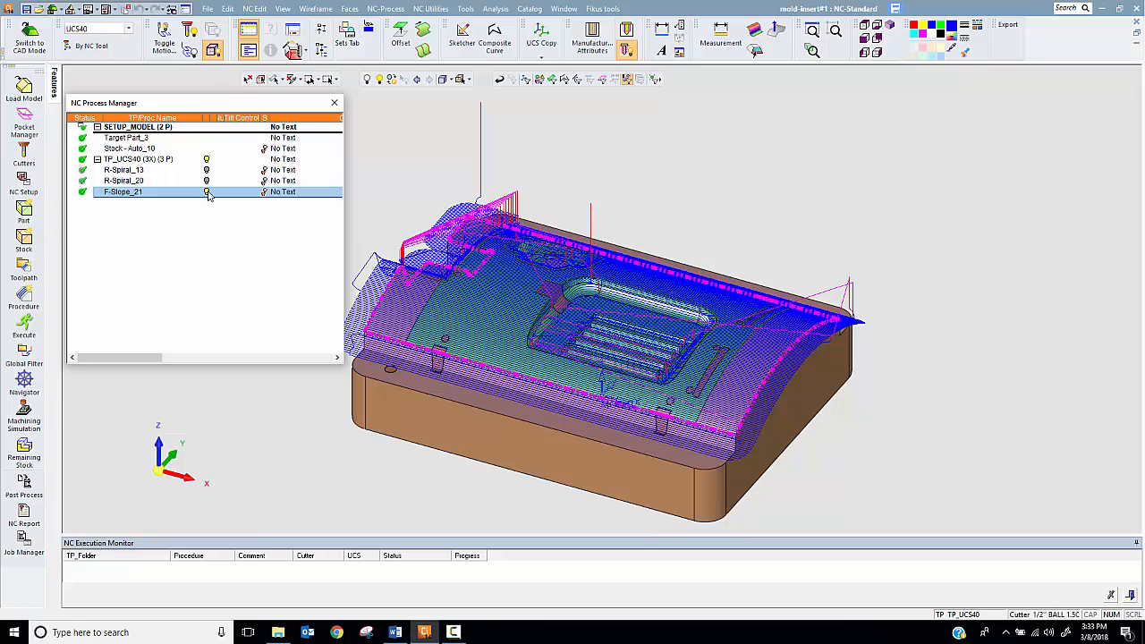
left_click(209, 194)
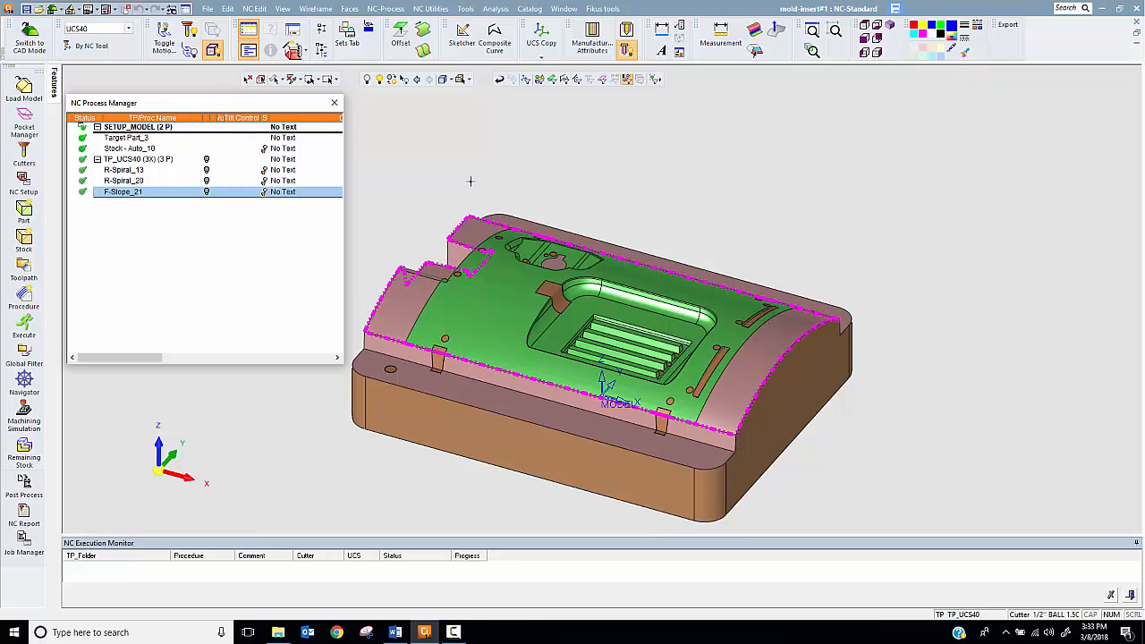
left_click(366, 79)
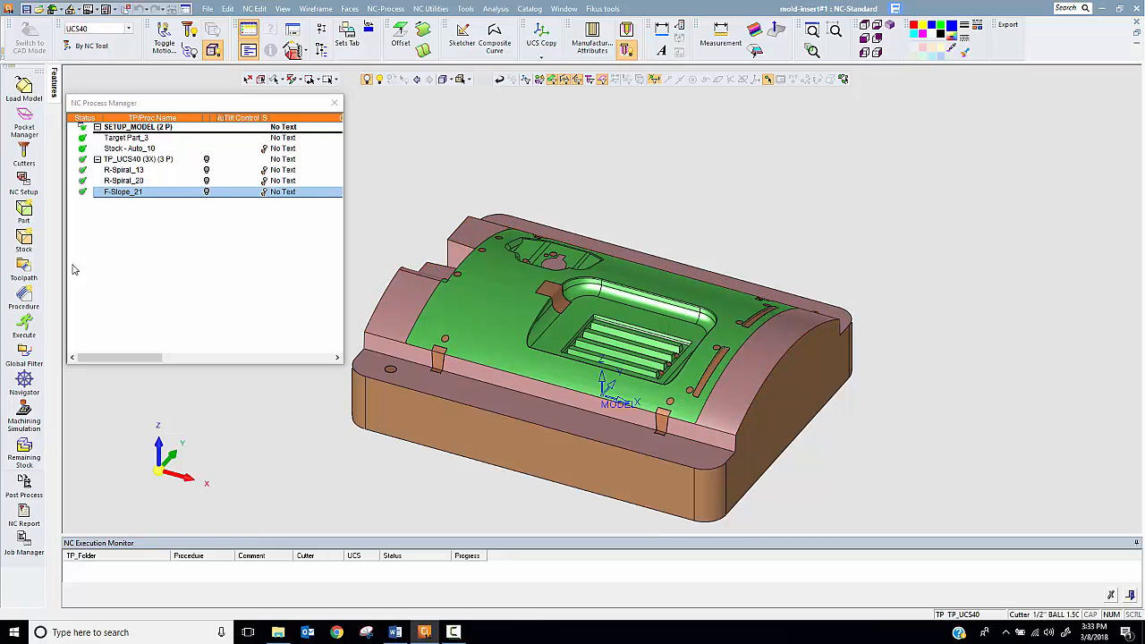
- Create a Volume Milling Rough Spiral procedure with all of the mold insert's surfaces as part surfaces
left_click(24, 298)
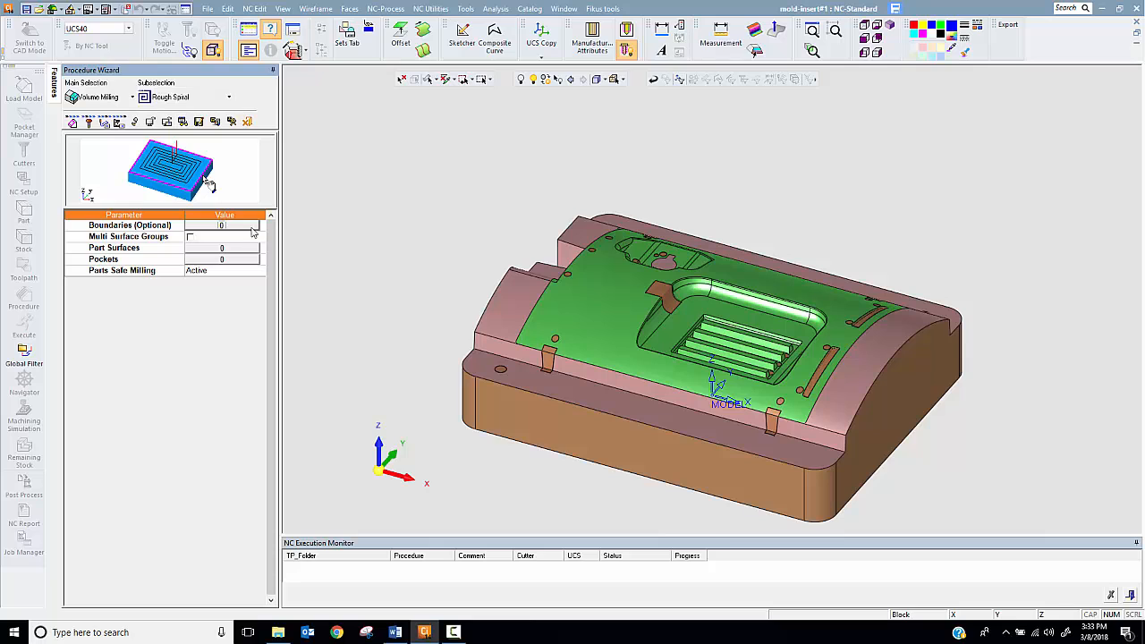
left_click(222, 253)
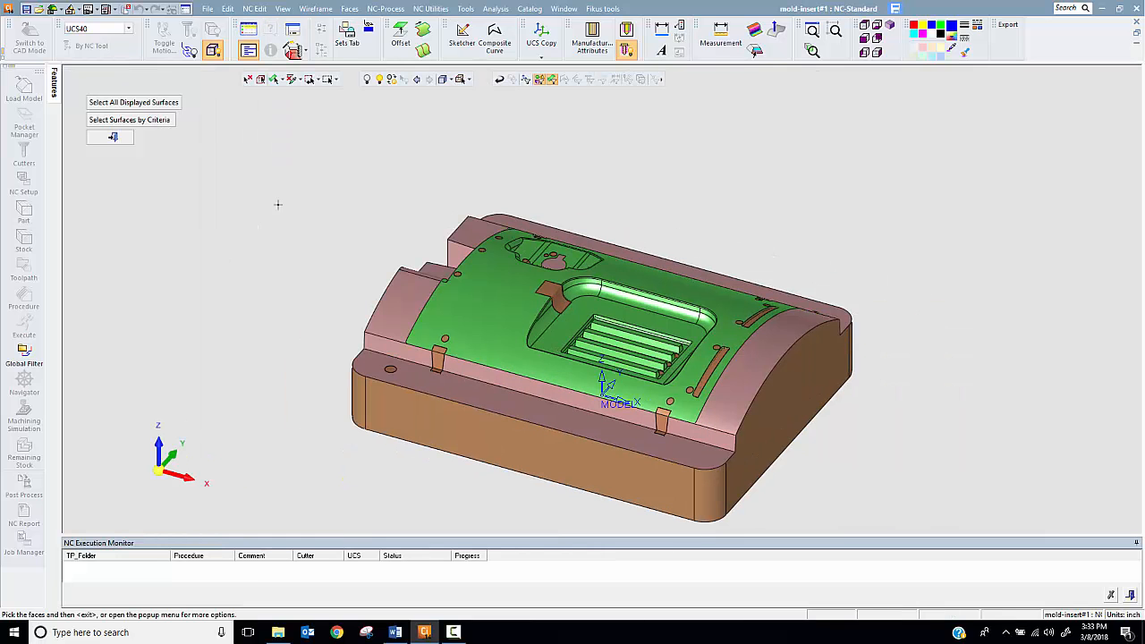
left_click_drag(288, 180, 1013, 522)
middle_click(781, 230)
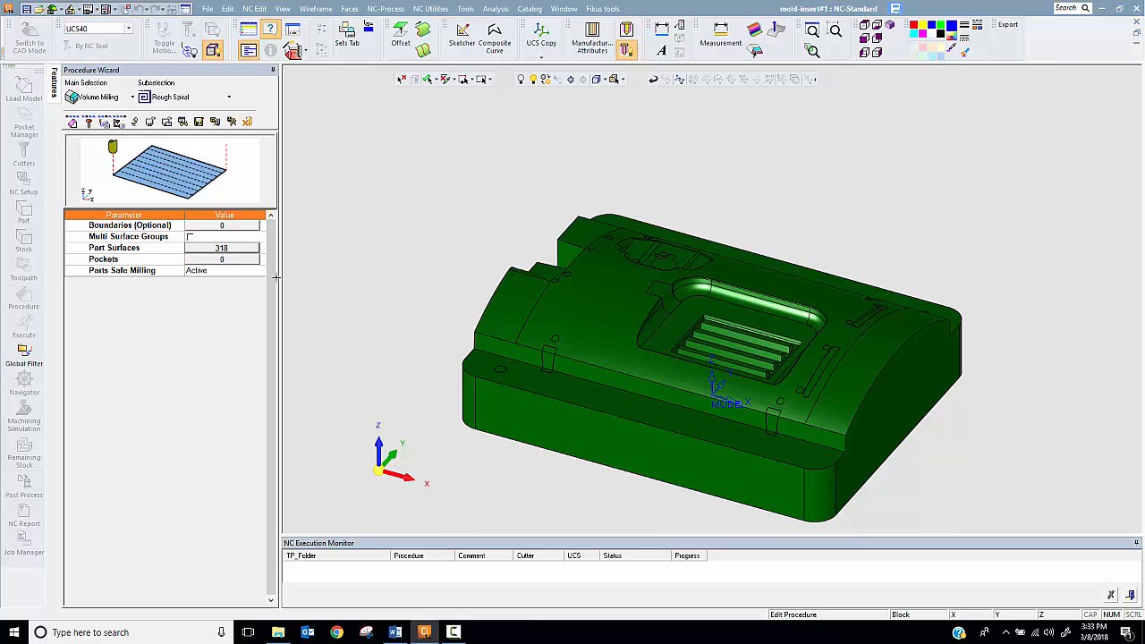
- Define three boundaries for the procedure from the two side ledges and the stepped faces of the notched end, with cutter location On
left_click(216, 228)
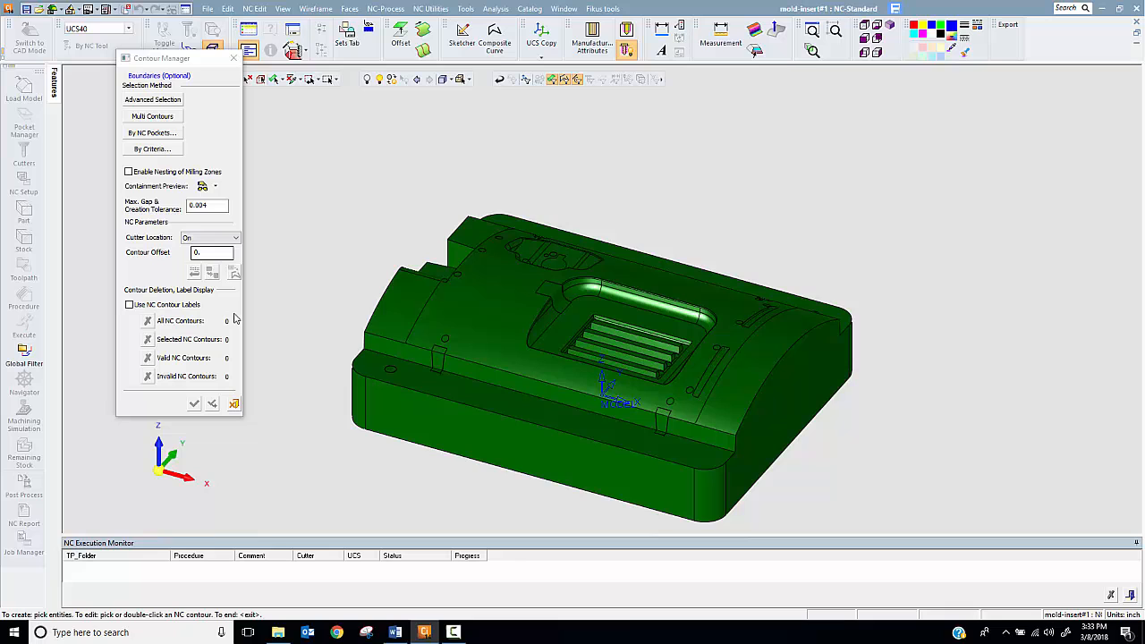
left_click(524, 417)
middle_click_drag(731, 199, 690, 223)
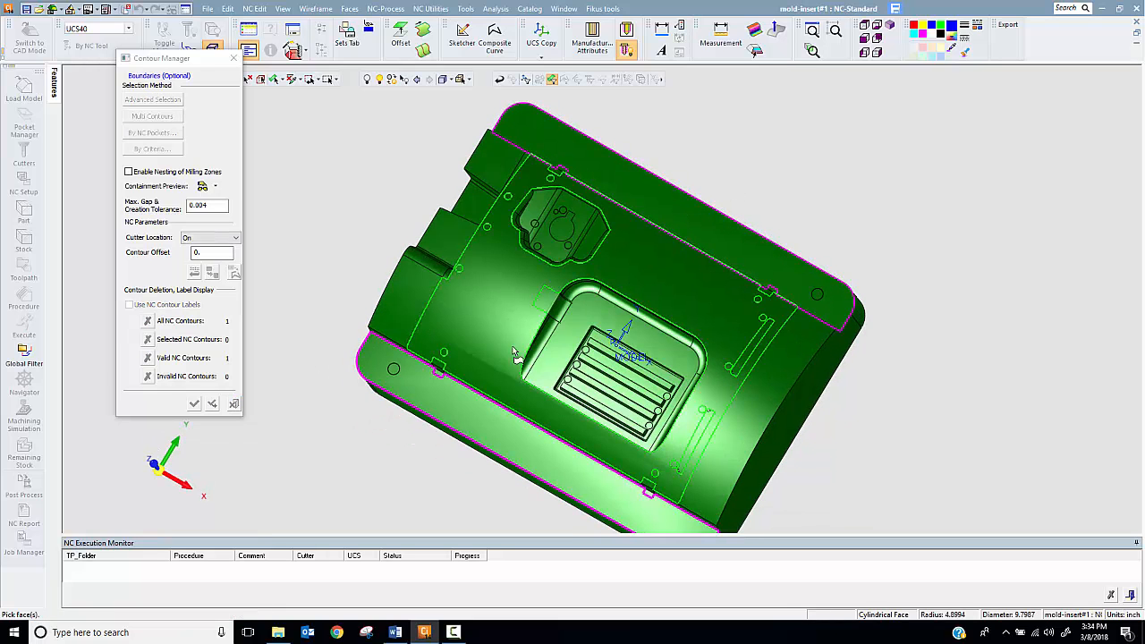
middle_click_drag(519, 348, 731, 379)
scroll(673, 356, "up", 3)
left_click(642, 387)
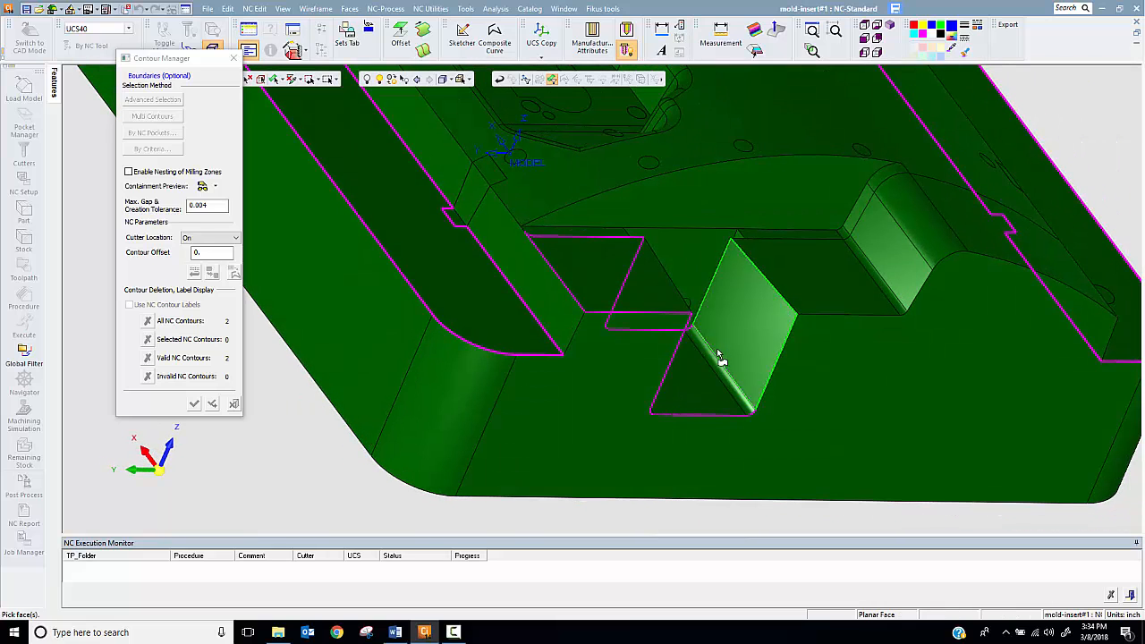
left_click(872, 268)
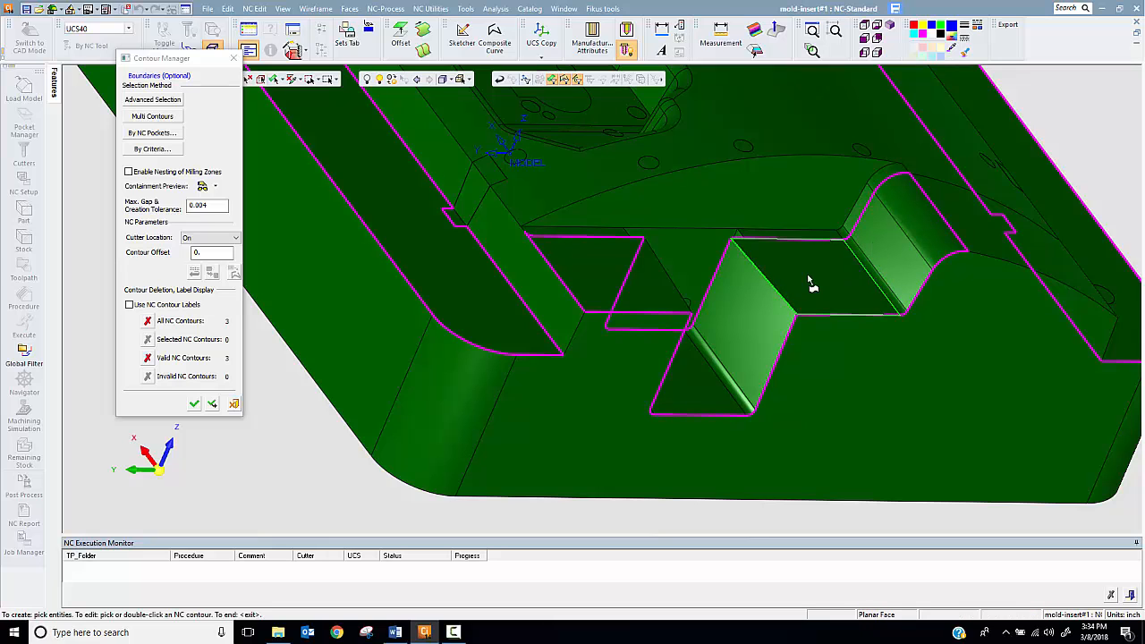
left_click(194, 405)
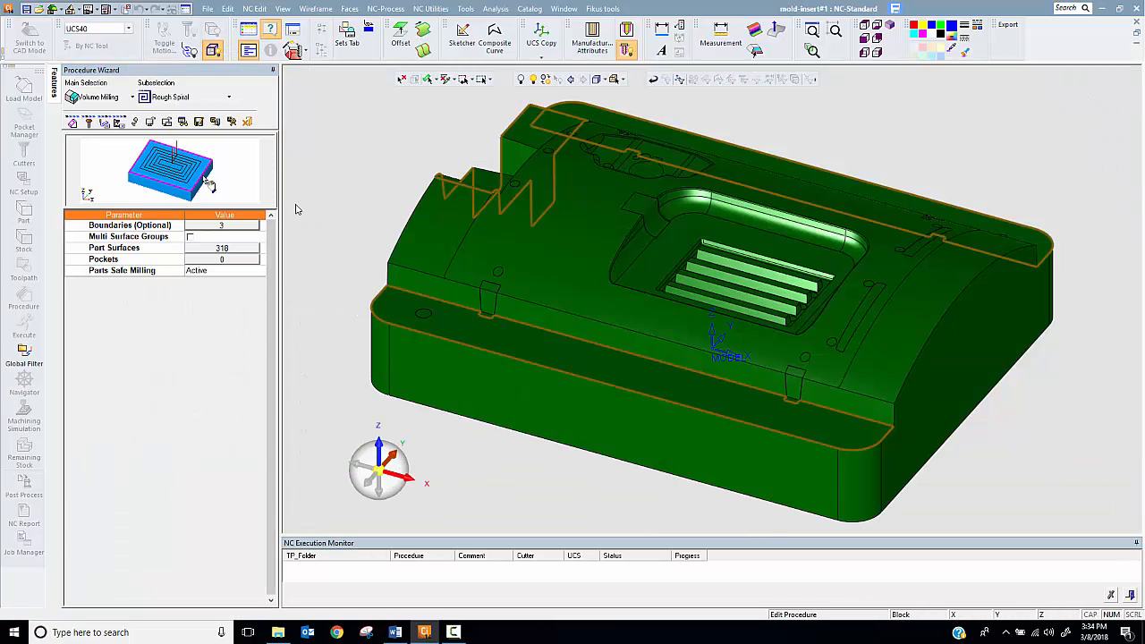
- Save and calculate the Rough Spiral procedure and view its toolpath on the ledges and the notched end
left_click(231, 122)
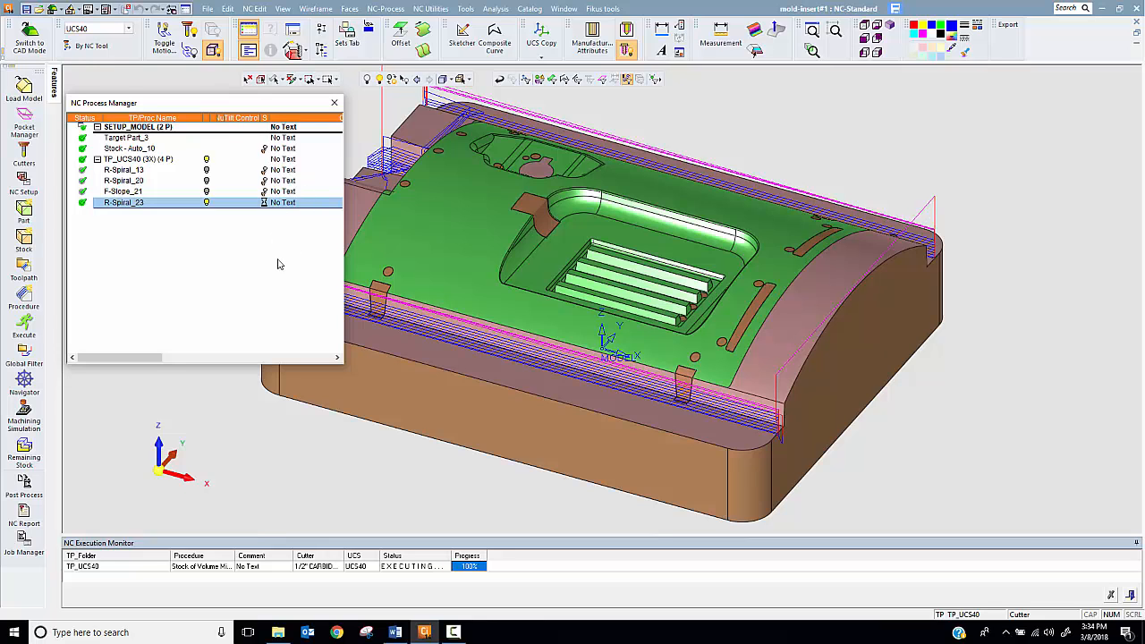
scroll(499, 247, "down", 1)
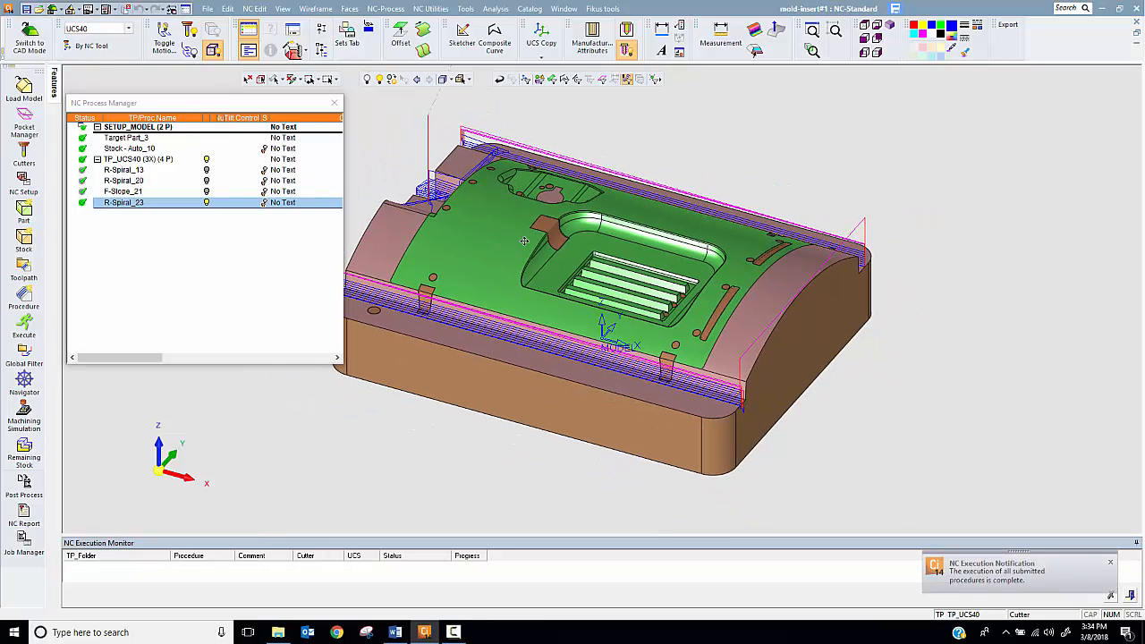
middle_click_drag(525, 241, 628, 234)
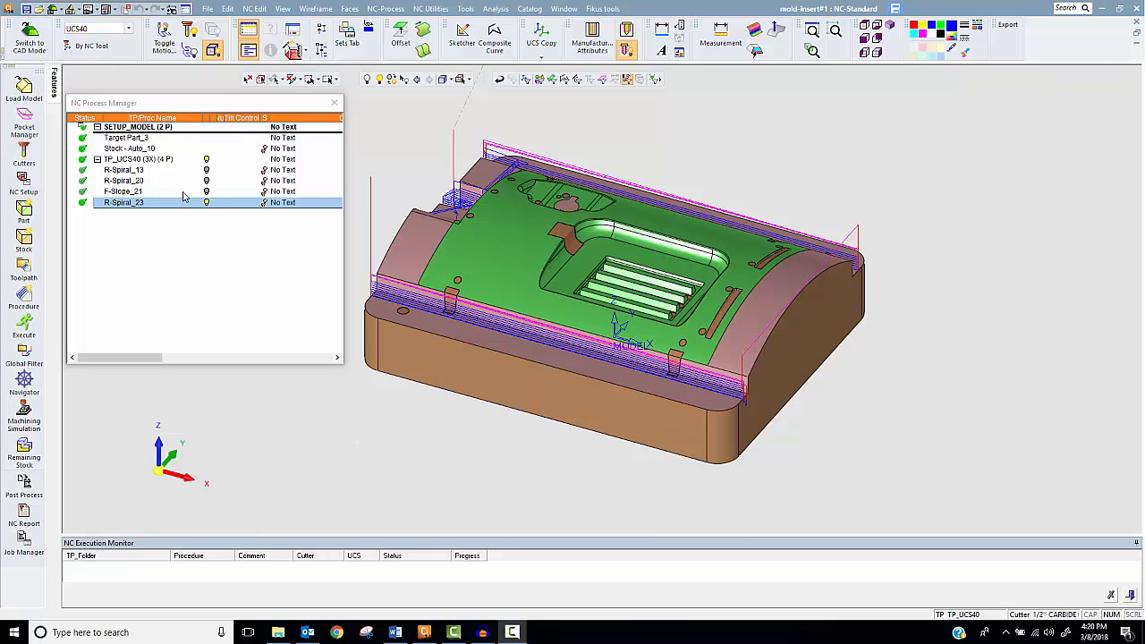
- Copy the F-Slope_21 procedure and paste it after R-Spiral_23
left_click(122, 192)
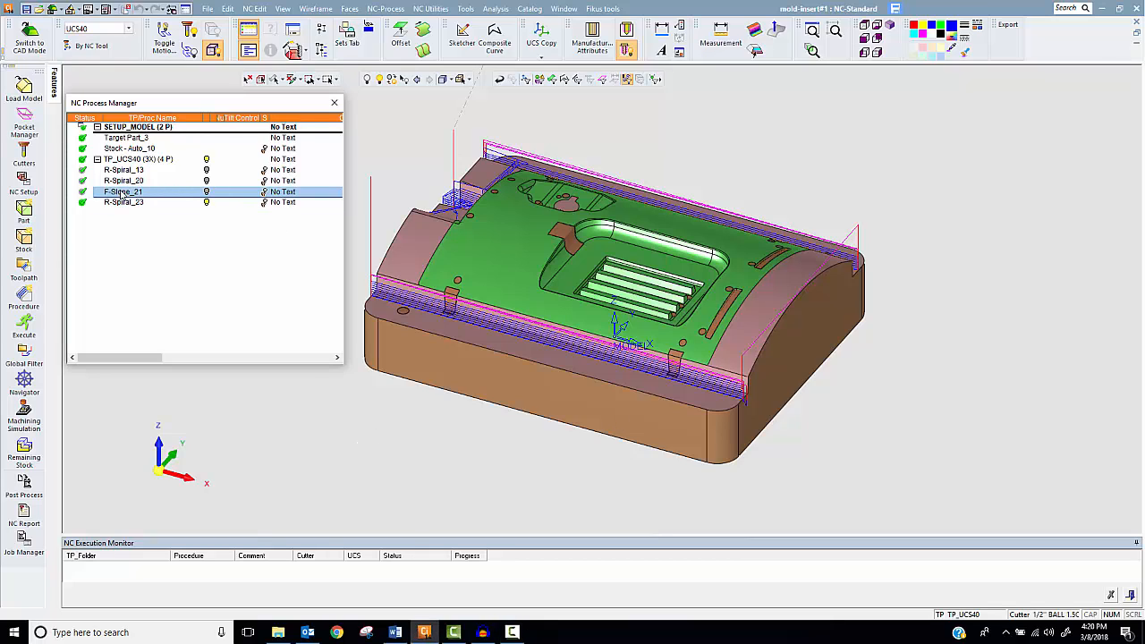
key("ctrl+c")
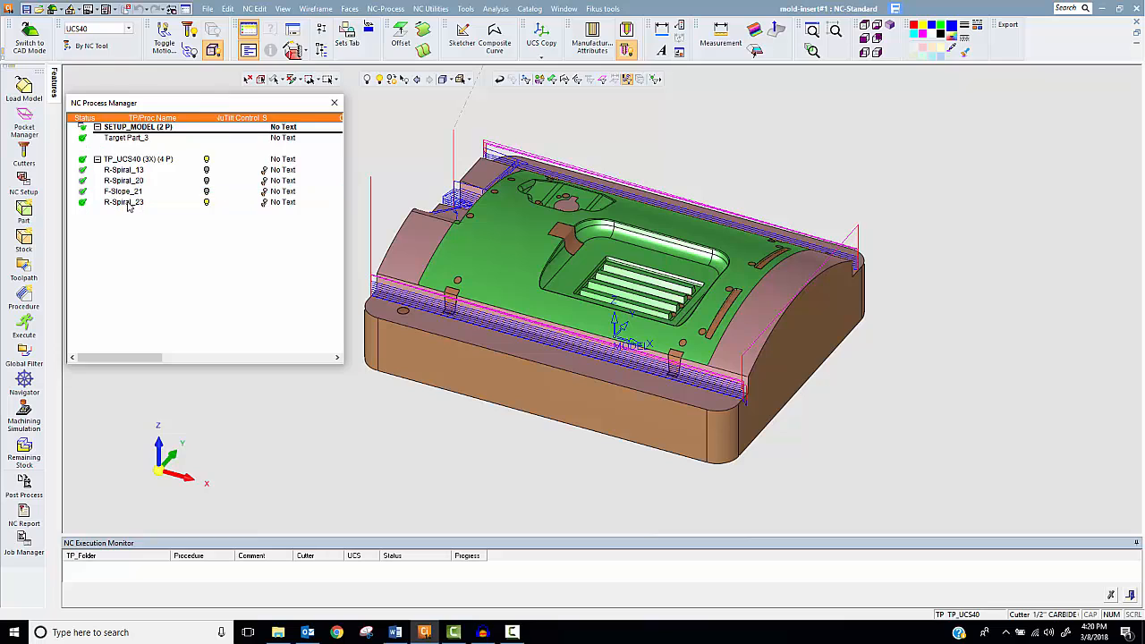
key("ctrl+v")
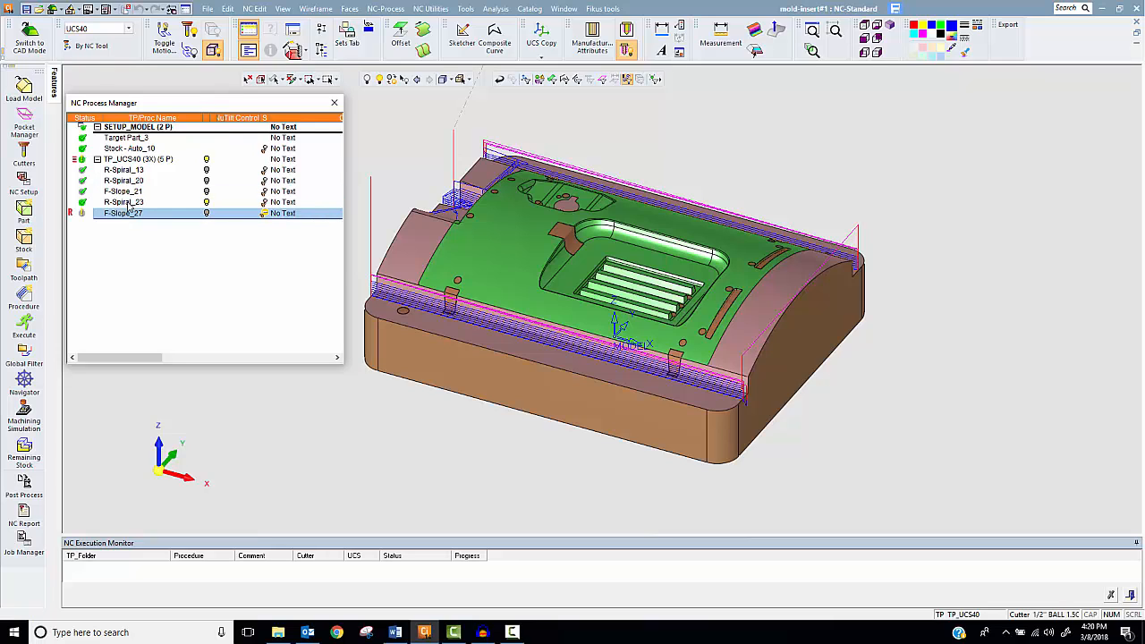
- Open F-Slope_27 for editing, turn on Multi Surface Groups and set the number of part surface groups to 2
left_click(211, 204)
double_click(124, 213)
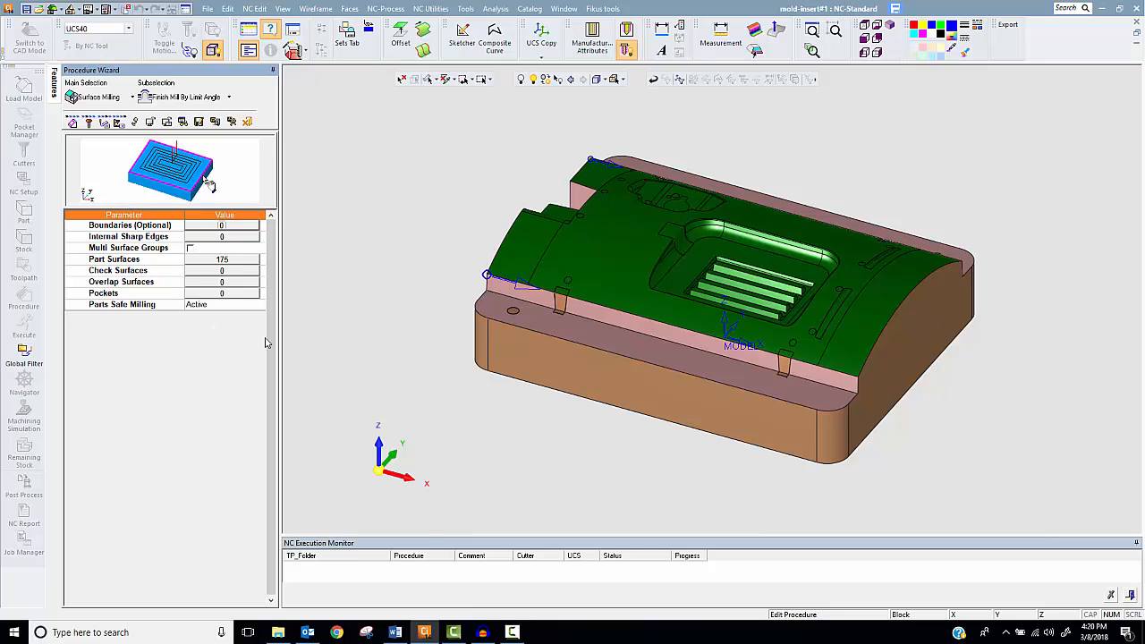
left_click(190, 248)
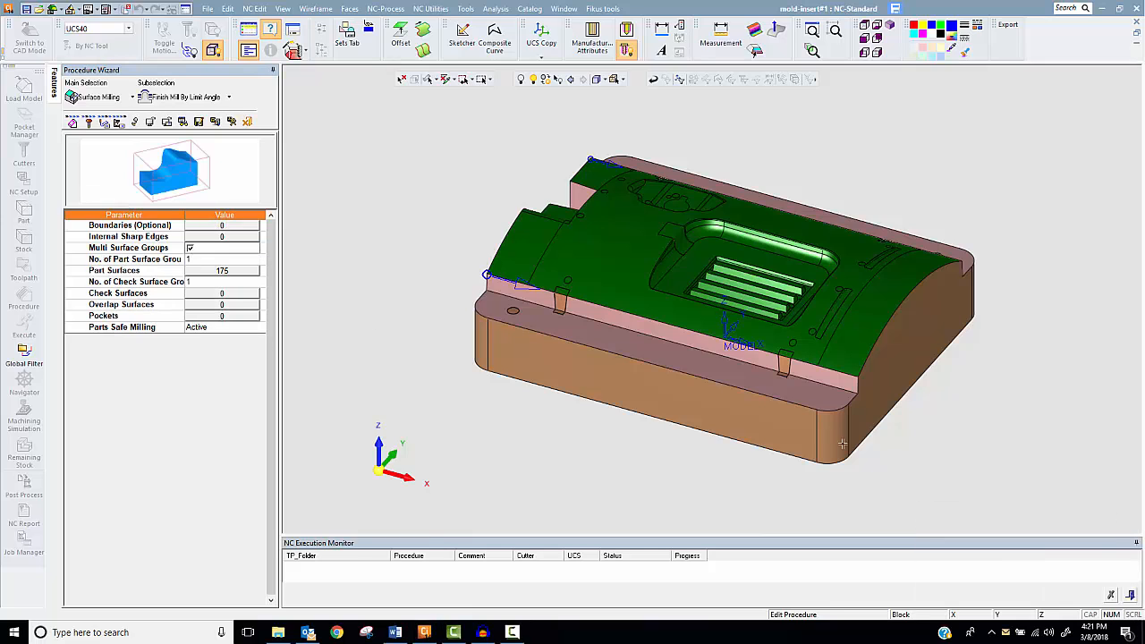
left_click(193, 259)
left_click(207, 282)
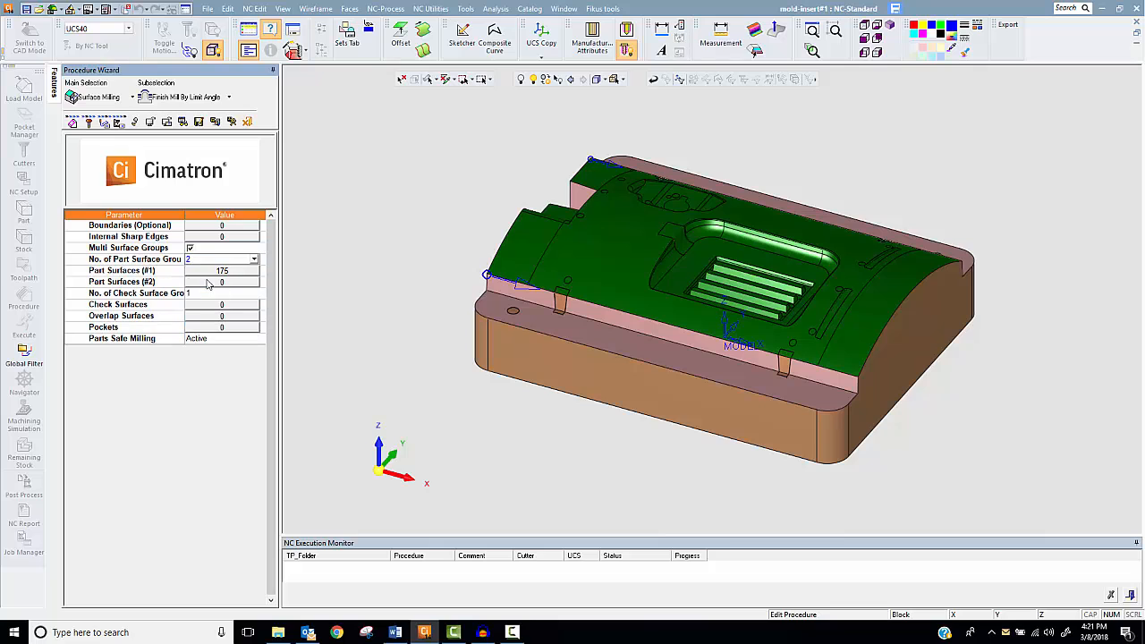
- Assign the top faces of the four ribs in the recessed pocket to part surface group #2
left_click(221, 282)
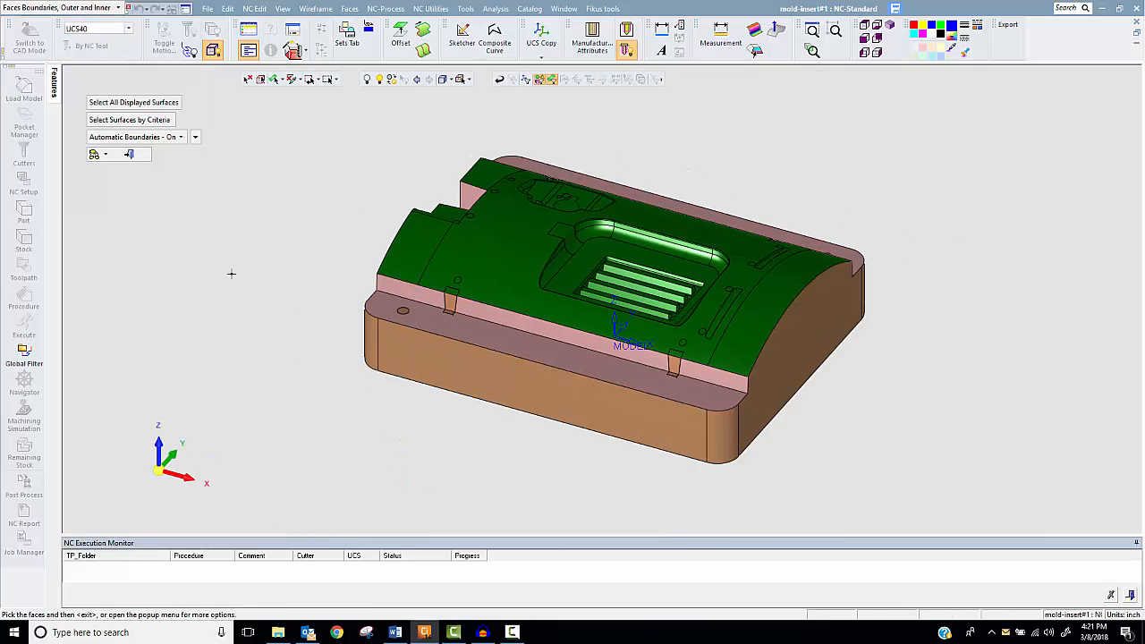
right_click(268, 215)
left_click(301, 295)
scroll(636, 297, "up", 5)
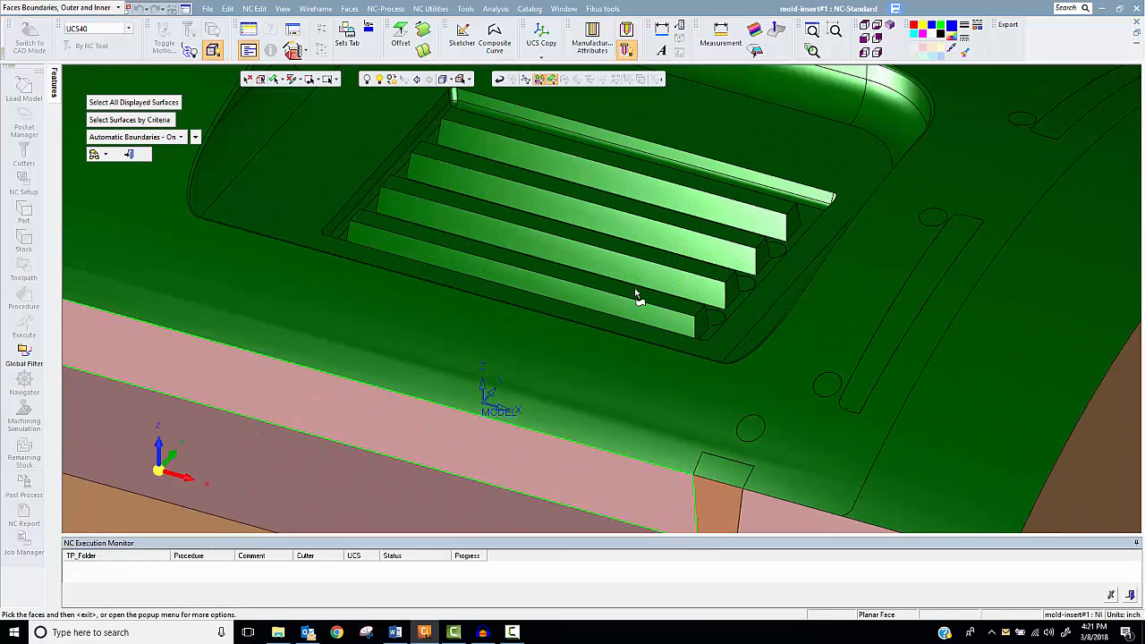
left_click(391, 235)
left_click(435, 179)
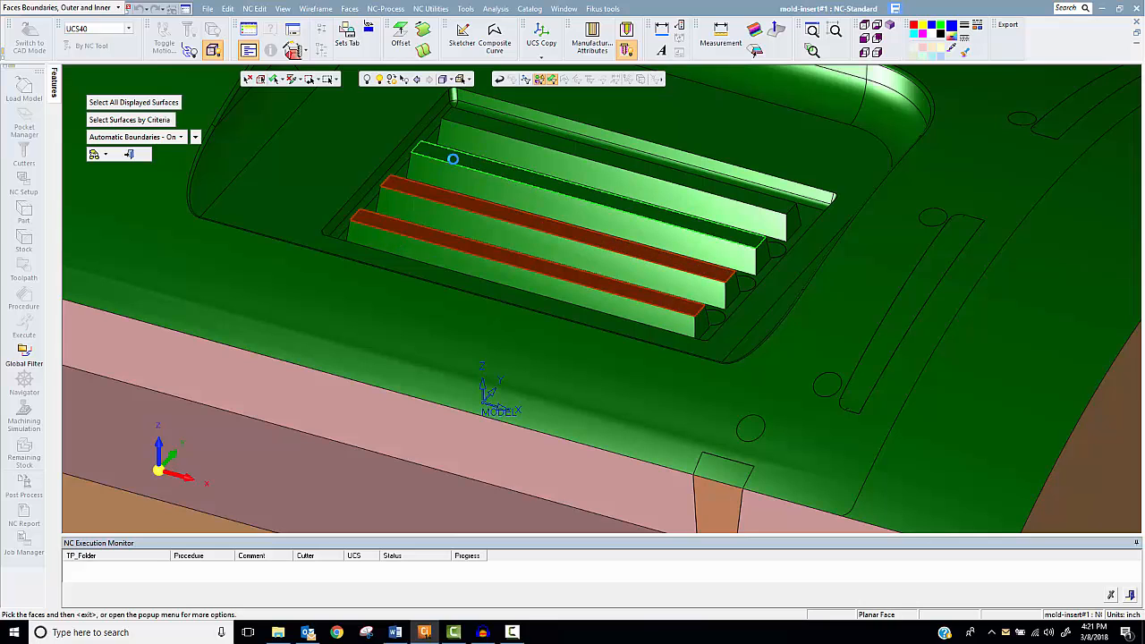
left_click(452, 160)
left_click(490, 132)
middle_click(814, 312)
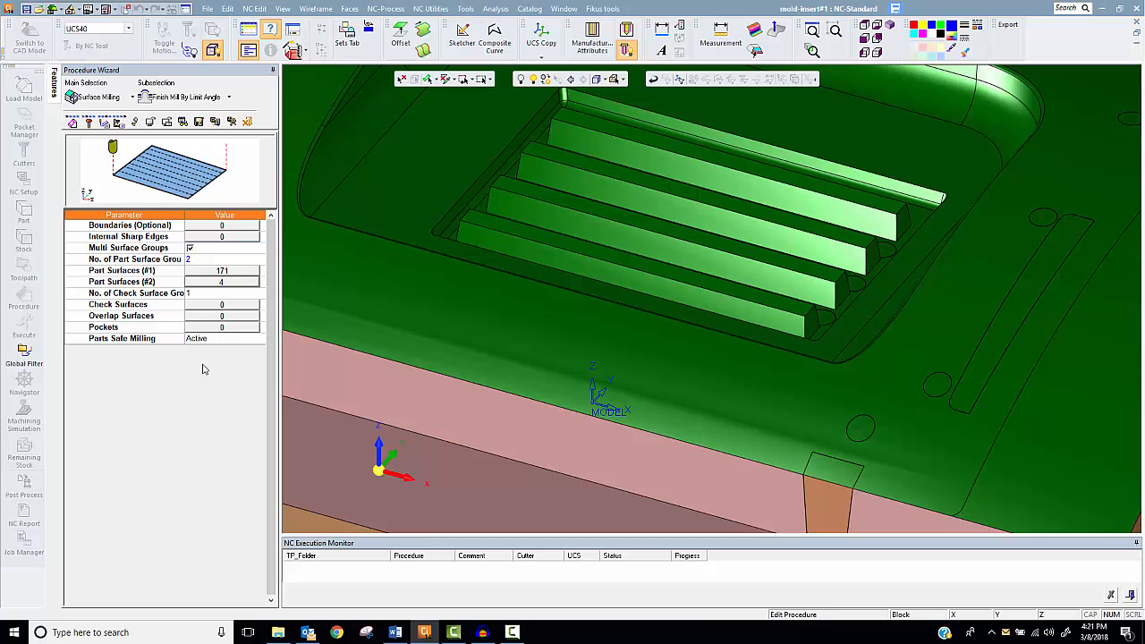
- Set the surface offset to 0 for part surfaces #1 and to 0.0015 for part surfaces #2
right_click_drag(735, 273, 726, 541, "ctrl")
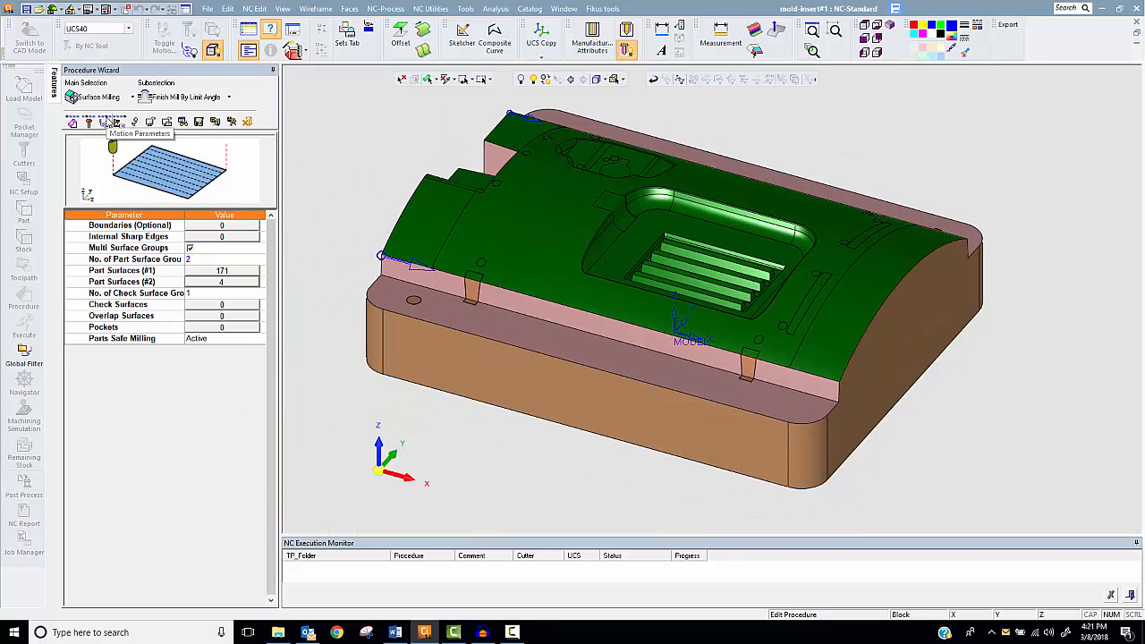
left_click(105, 122)
left_click(205, 350)
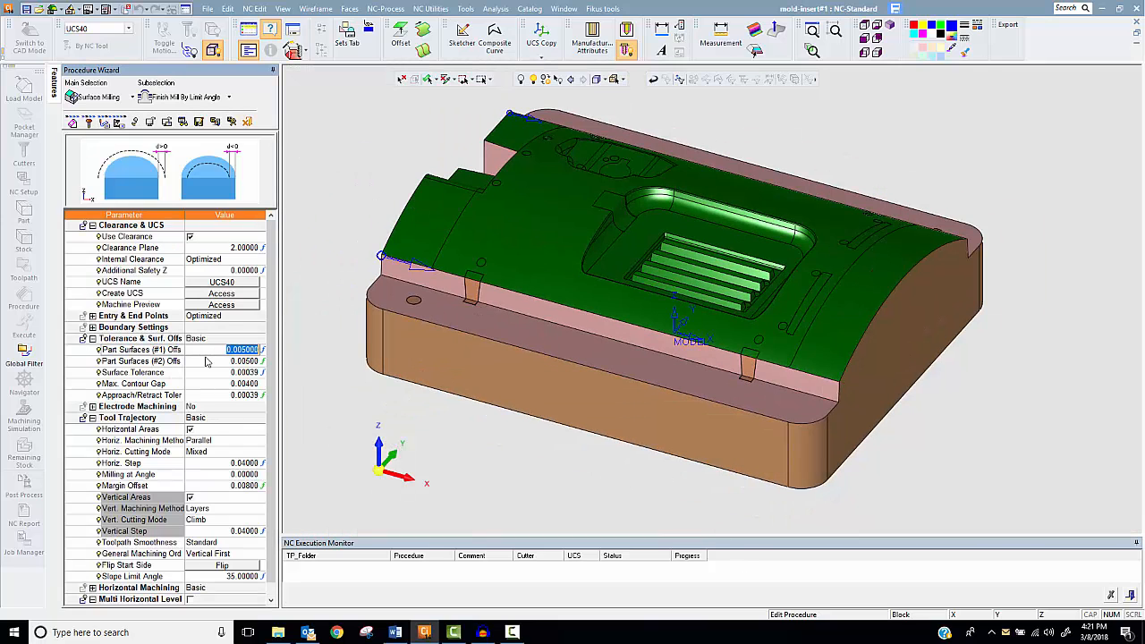
type("0")
key("Return")
type("0")
key("Return")
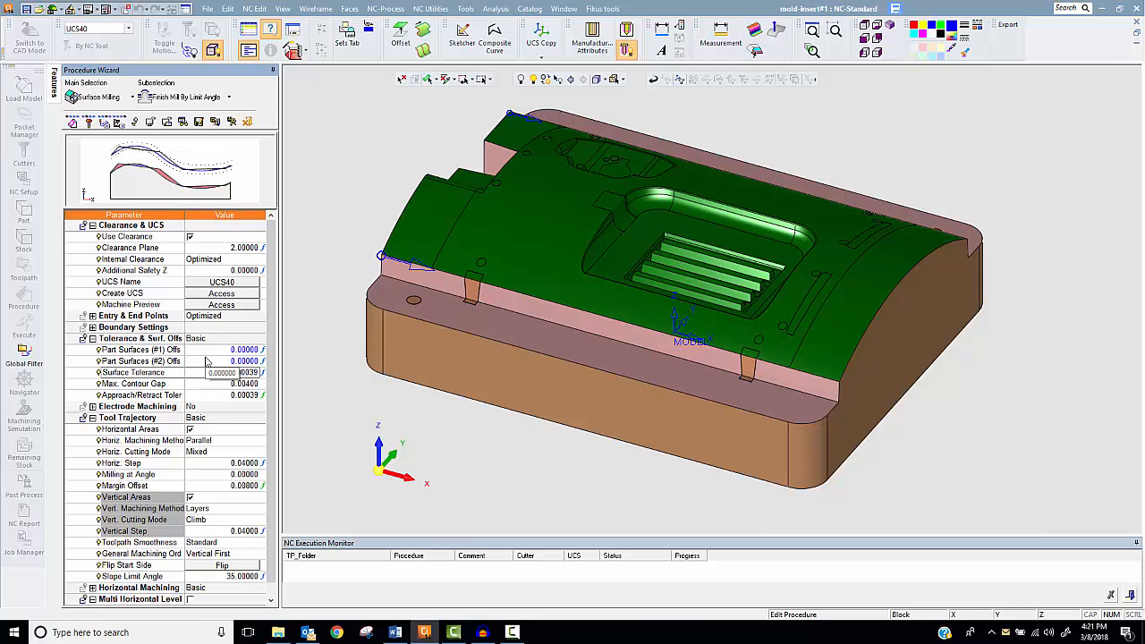
left_click(195, 362)
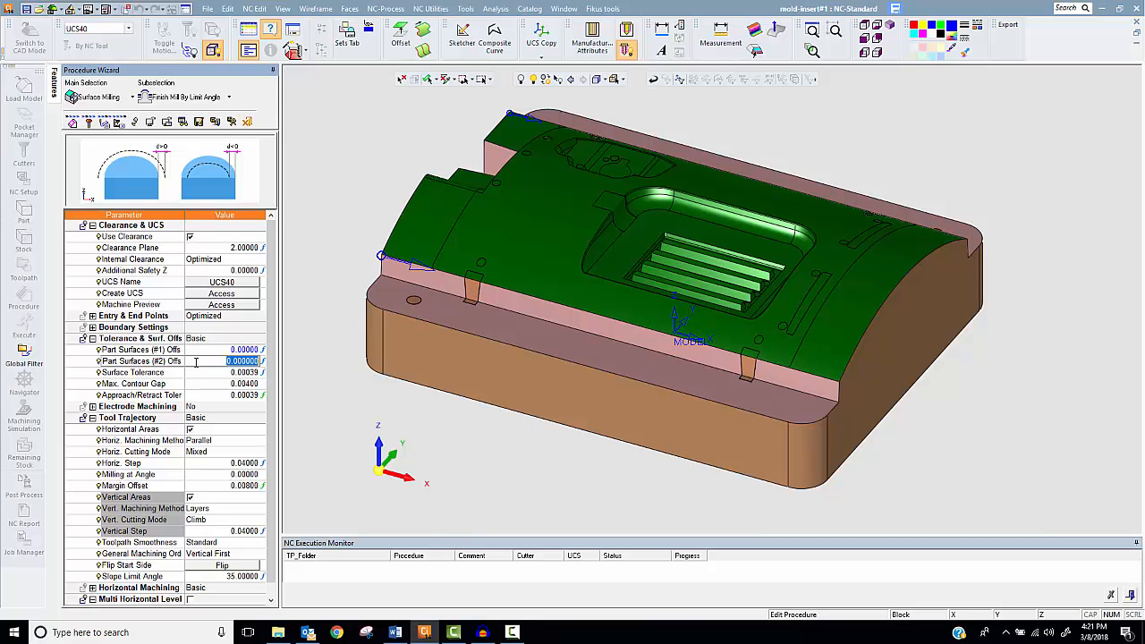
type("0")
type(".0015")
key("Return")
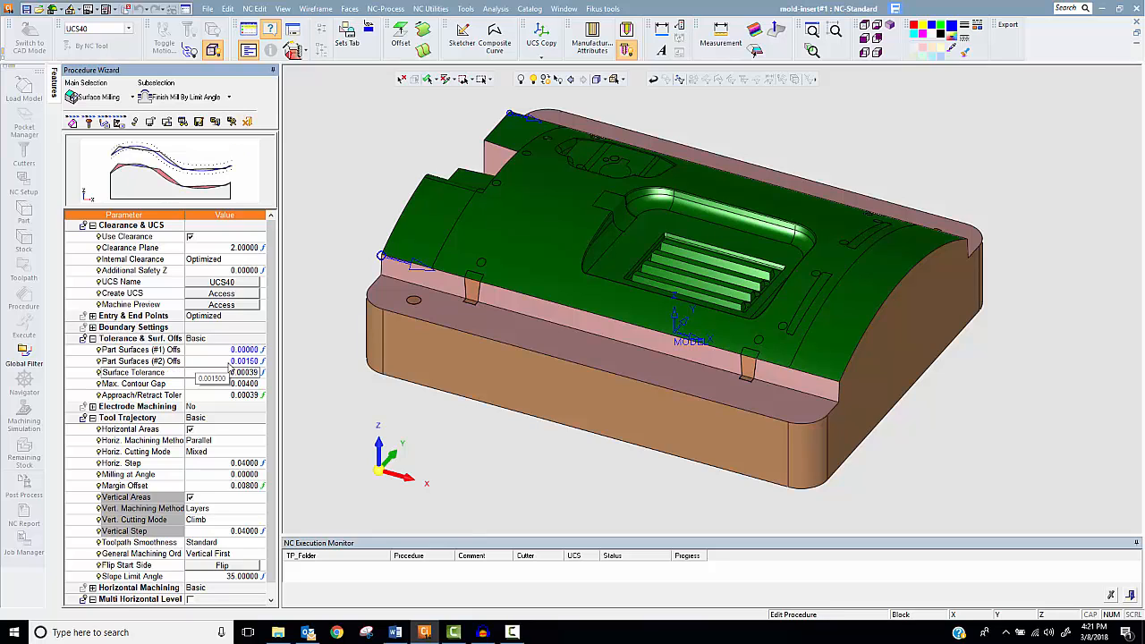
- Set the horizontal and vertical steps to 0.015, and save and calculate the F-Slope_27 procedure
left_click(215, 465)
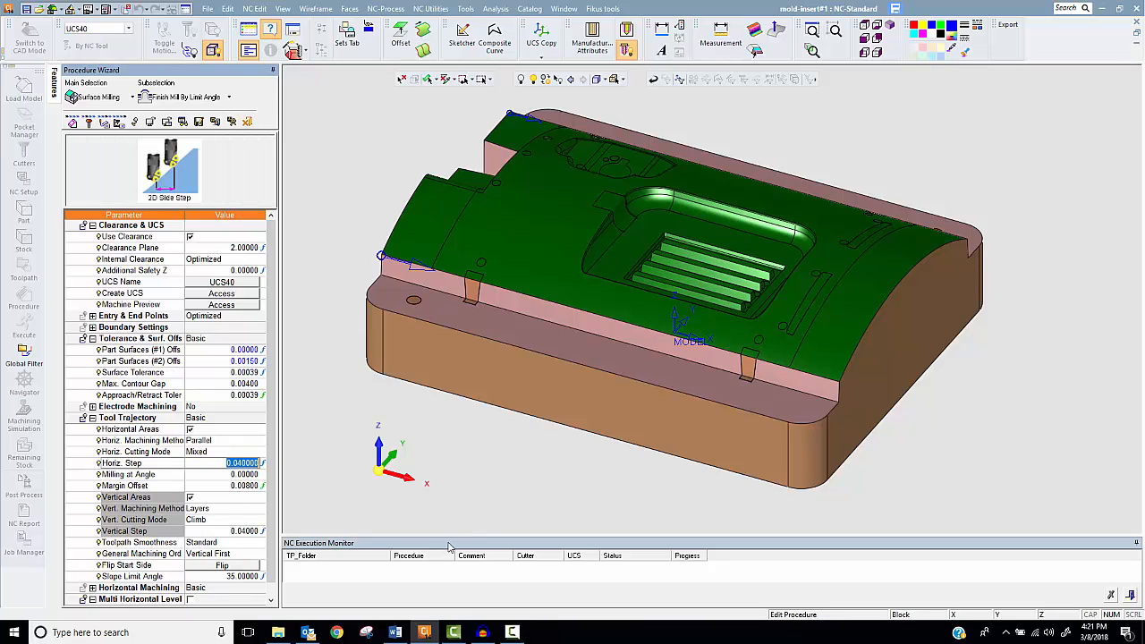
type(".015")
key("Return")
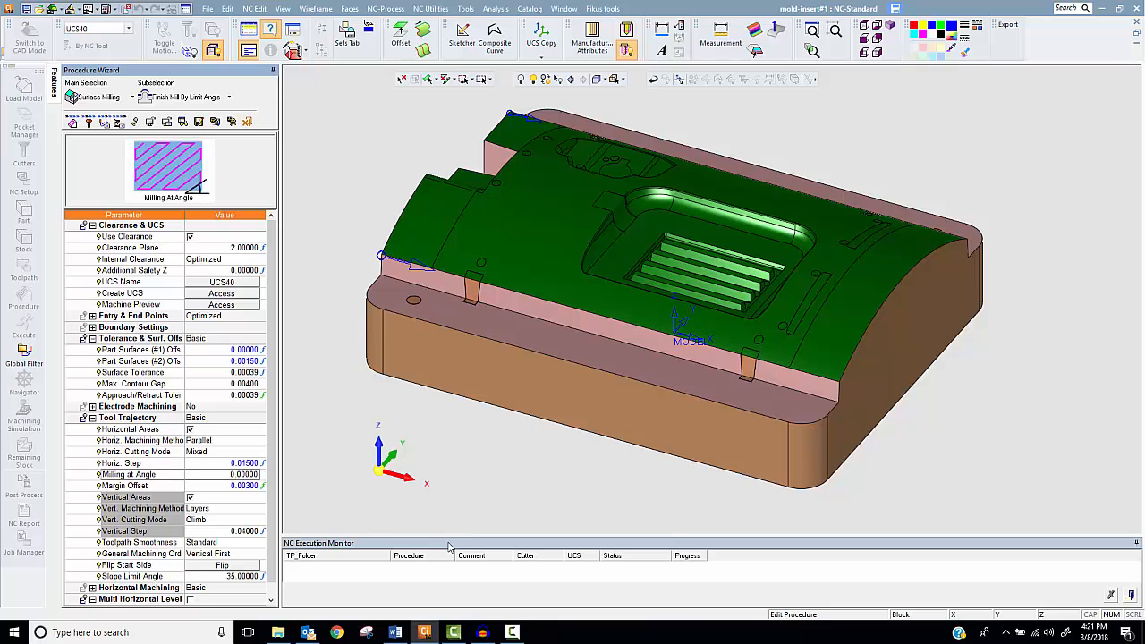
left_click(215, 532)
type(".05")
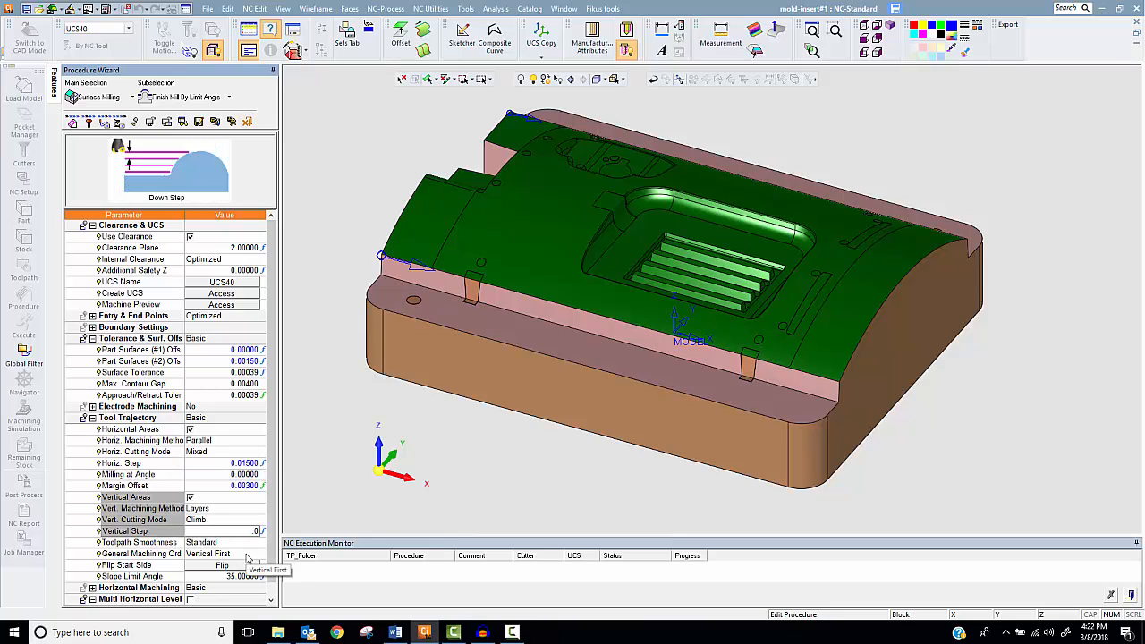
key("Return")
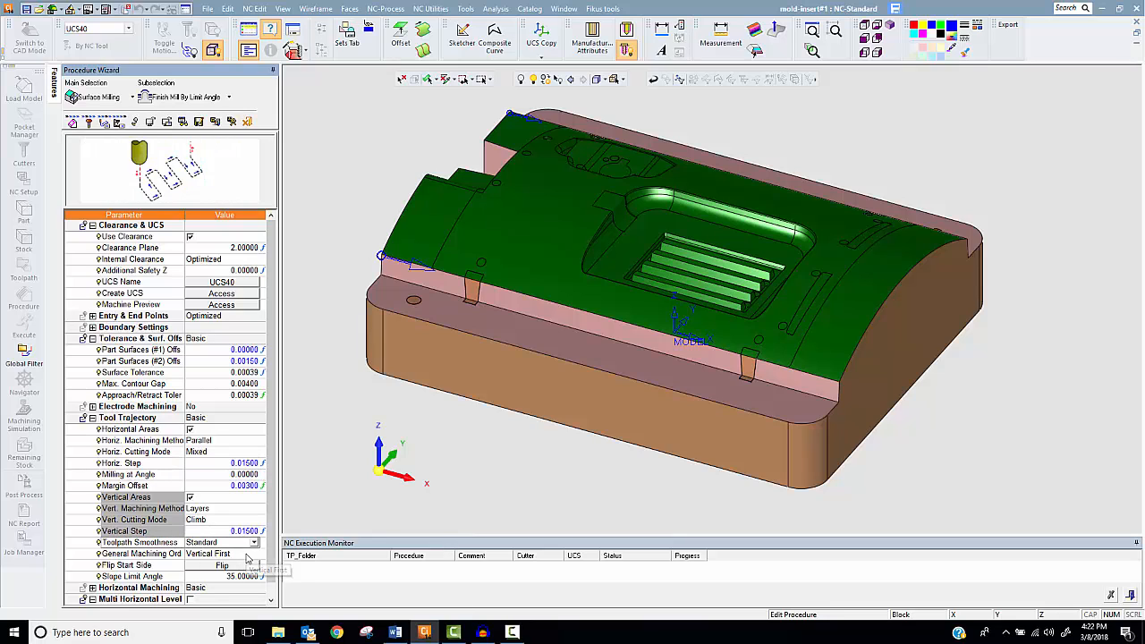
left_click(234, 130)
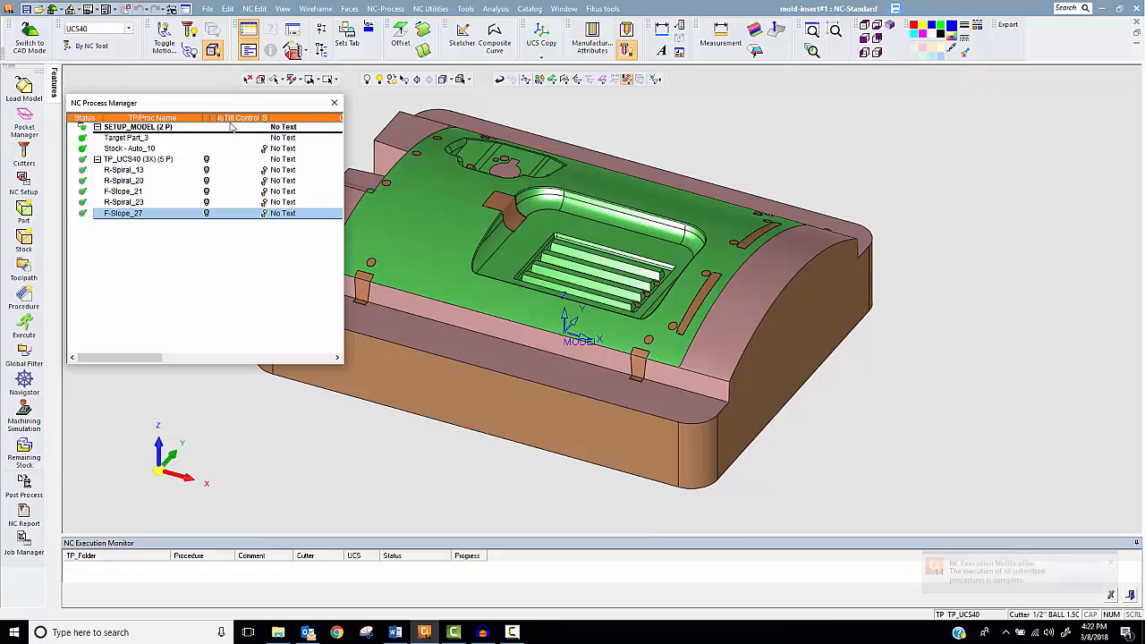
left_click(207, 215)
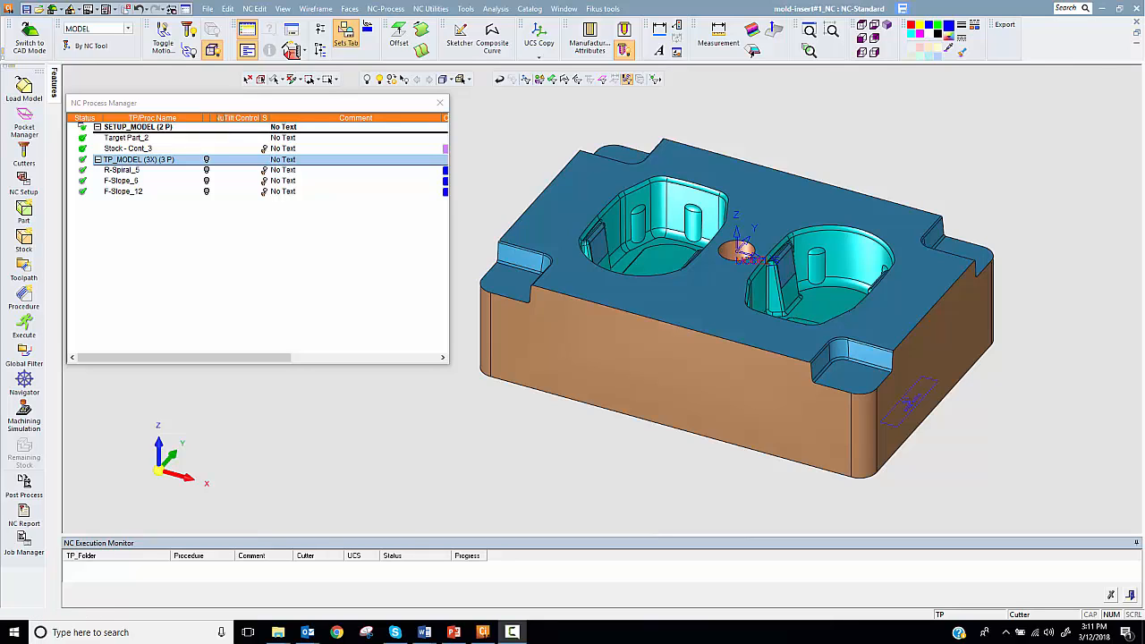
- Inspect F-Slope_6 in the Navigator, placing the cutter at several points on the upper wall and floor of one cavity
left_click(24, 383)
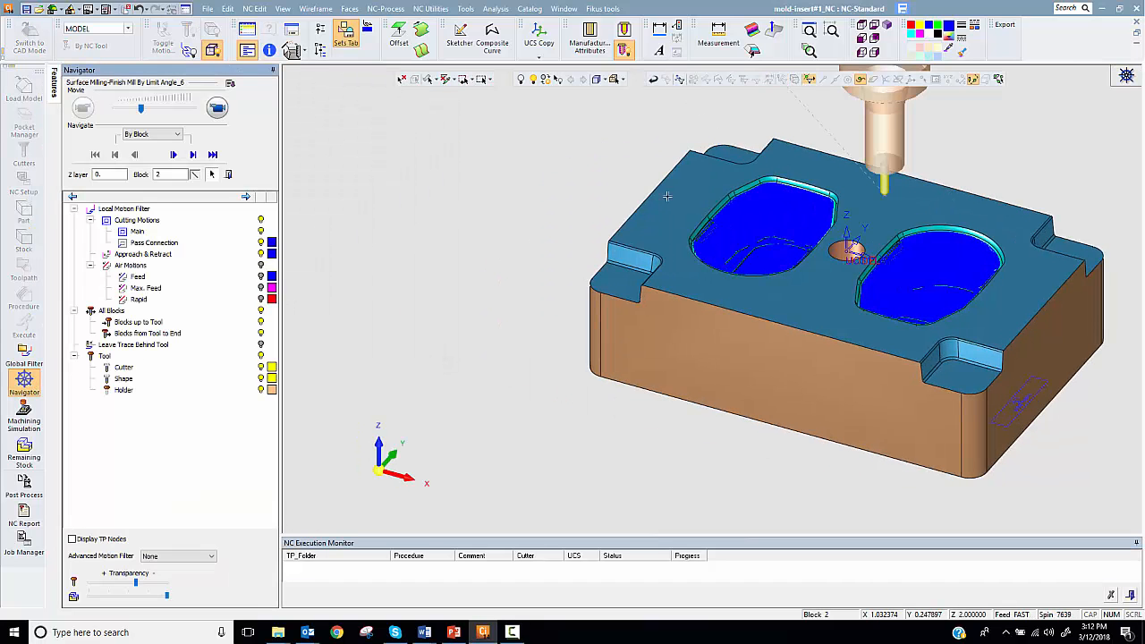
left_click(759, 215)
scroll(759, 215, "up", 2)
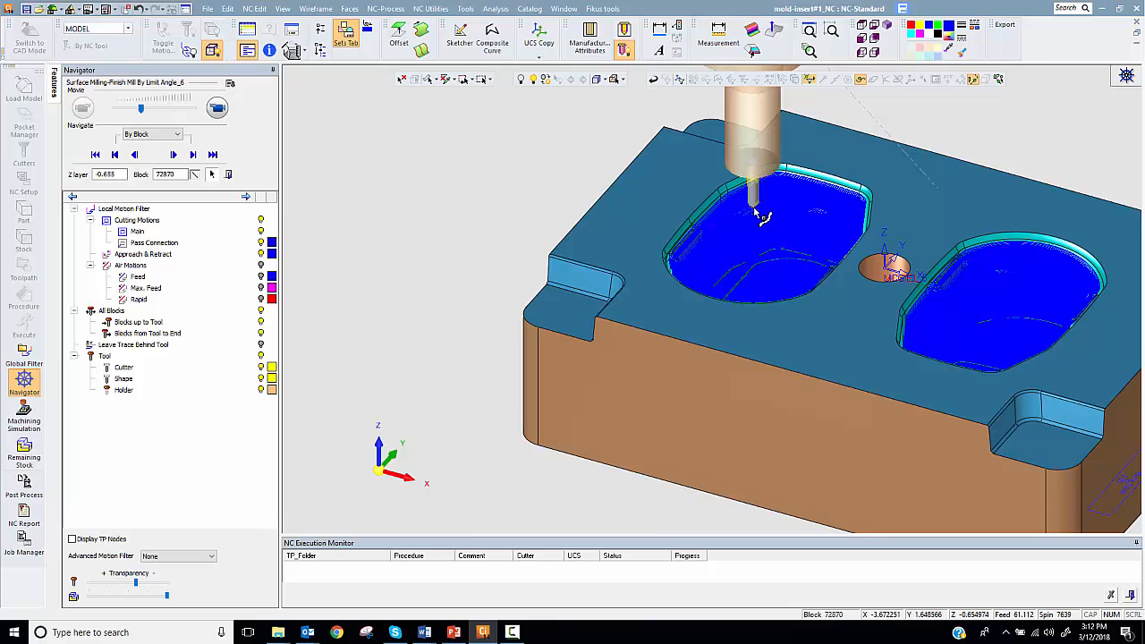
left_click(759, 214)
scroll(759, 214, "up", 1)
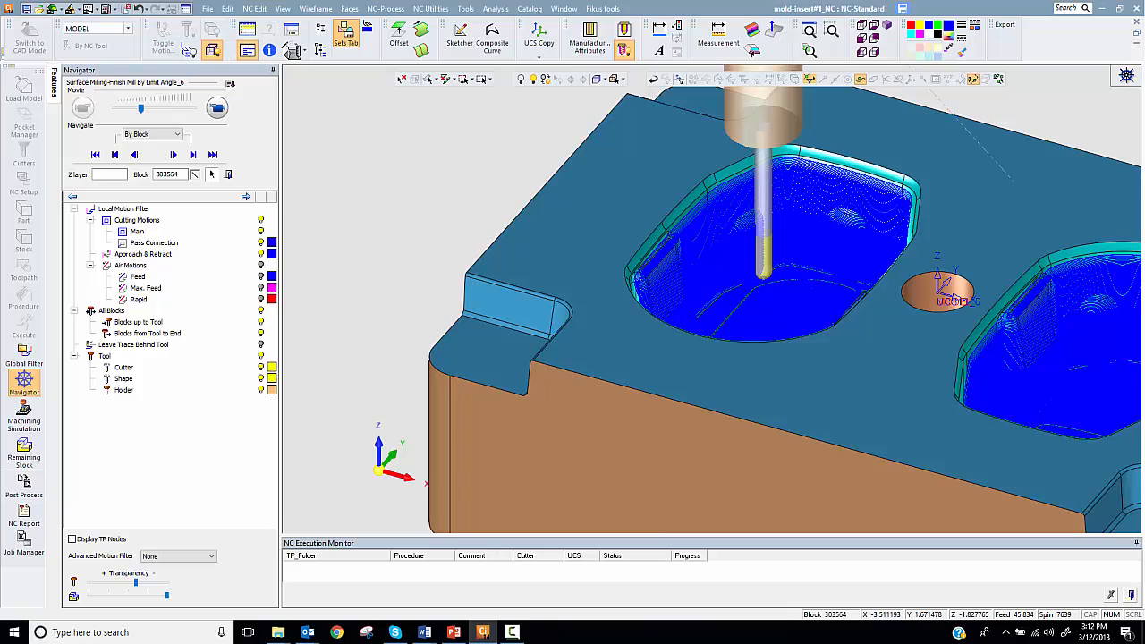
left_click(733, 217)
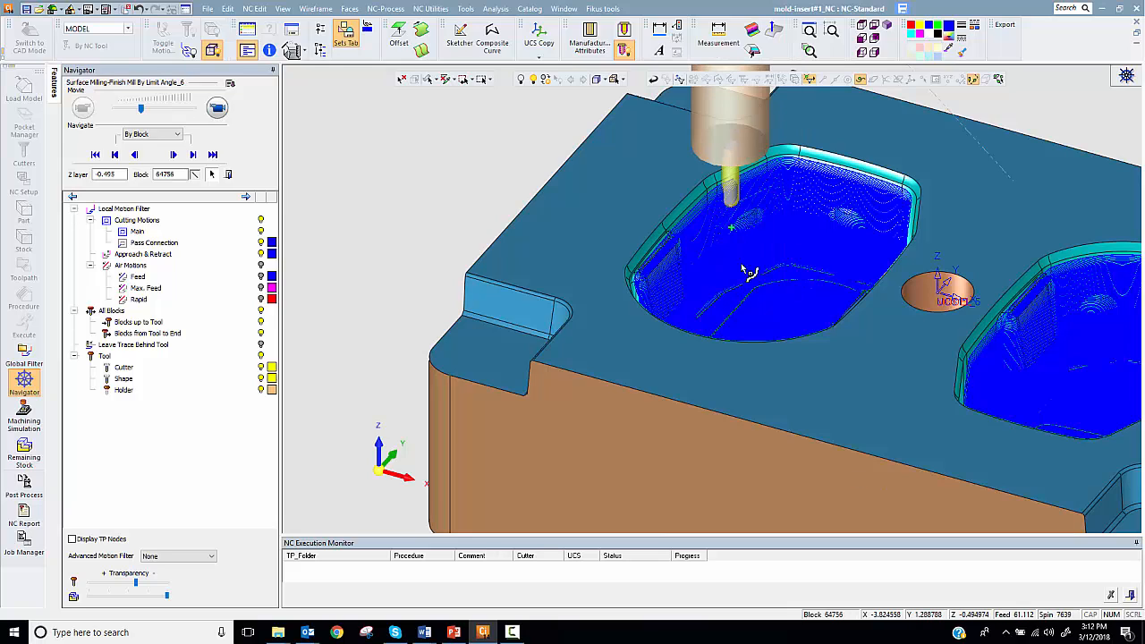
left_click(745, 295)
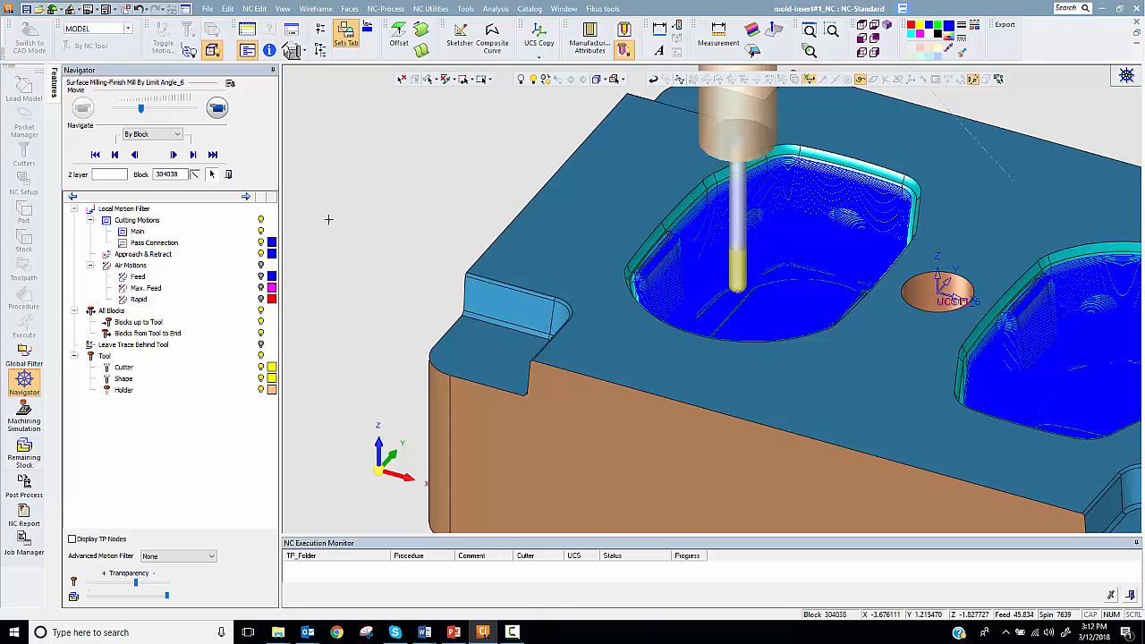
left_click(24, 380)
- Divide the F-Slope_6 finishing procedure into separate procedures
left_click(316, 9)
mouse_move(254, 9)
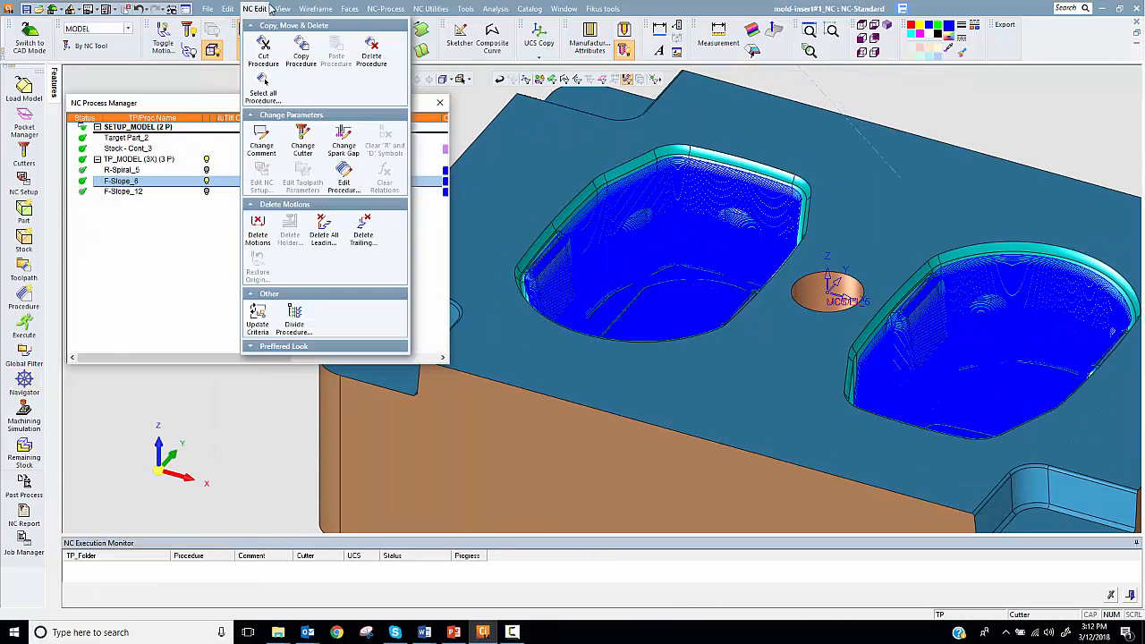
left_click(295, 325)
- Colour the F-Slope_15 toolpath yellow and the F-Slope_14 toolpath green
left_click(445, 215)
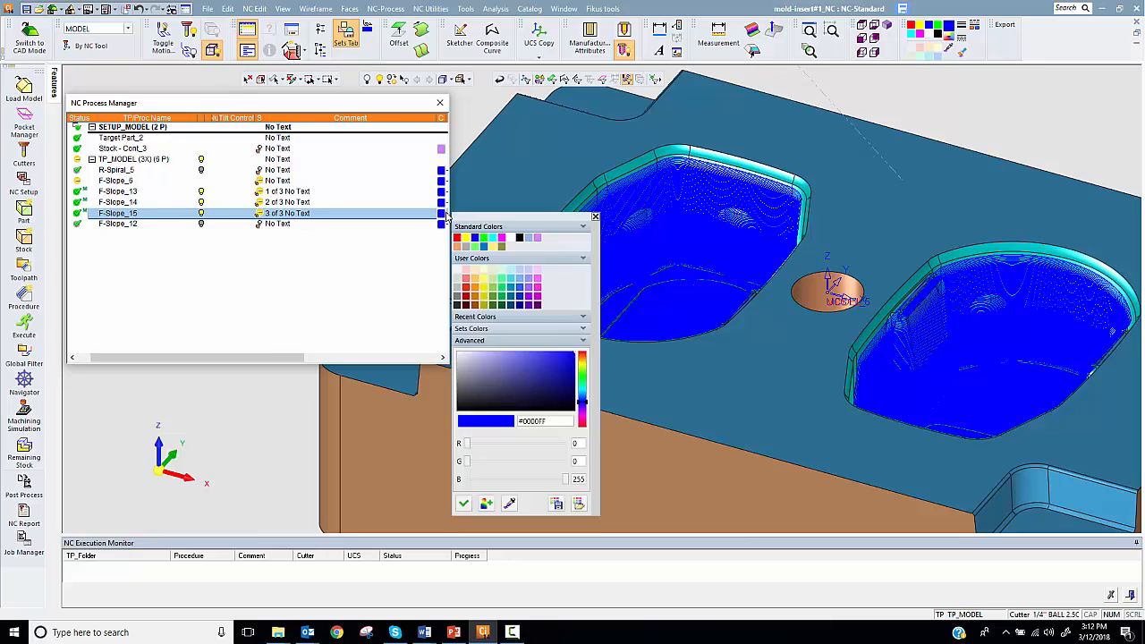
left_click(483, 259)
left_click(443, 204)
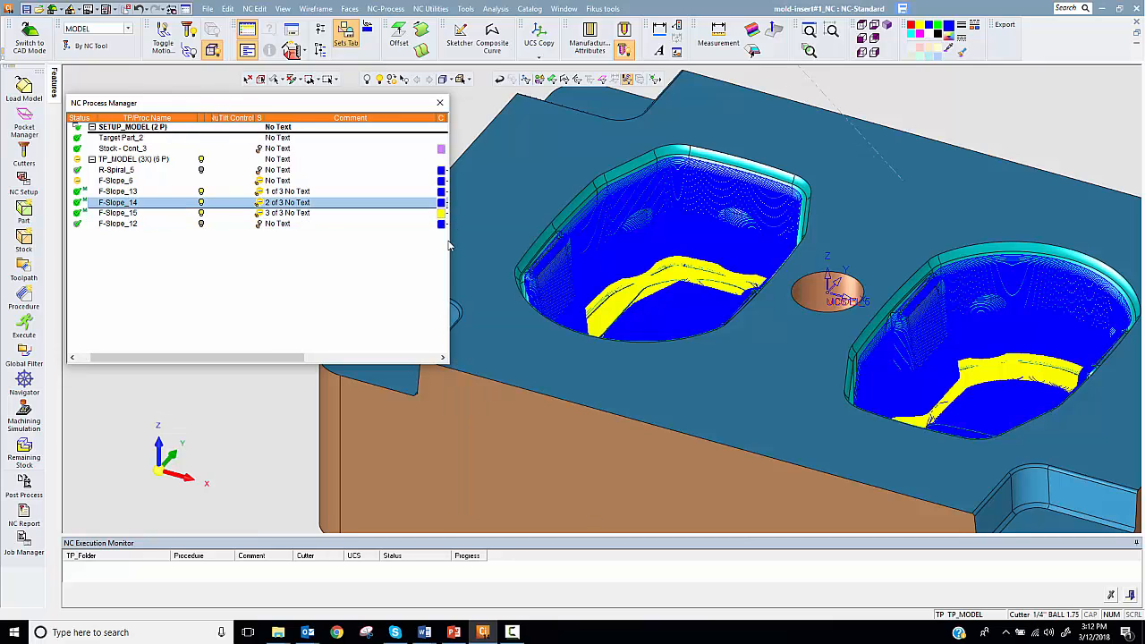
left_click(444, 204)
left_click(499, 282)
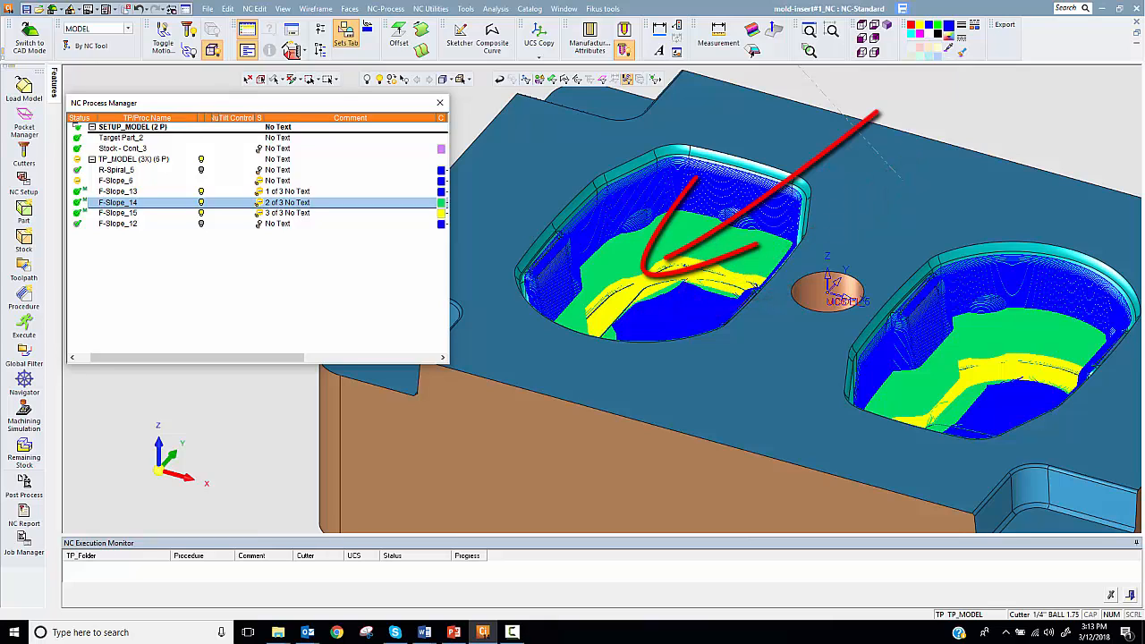
- Hide the toolpaths in TP_MODEL and display only the F-Slope_12 toolpath
left_click(132, 159)
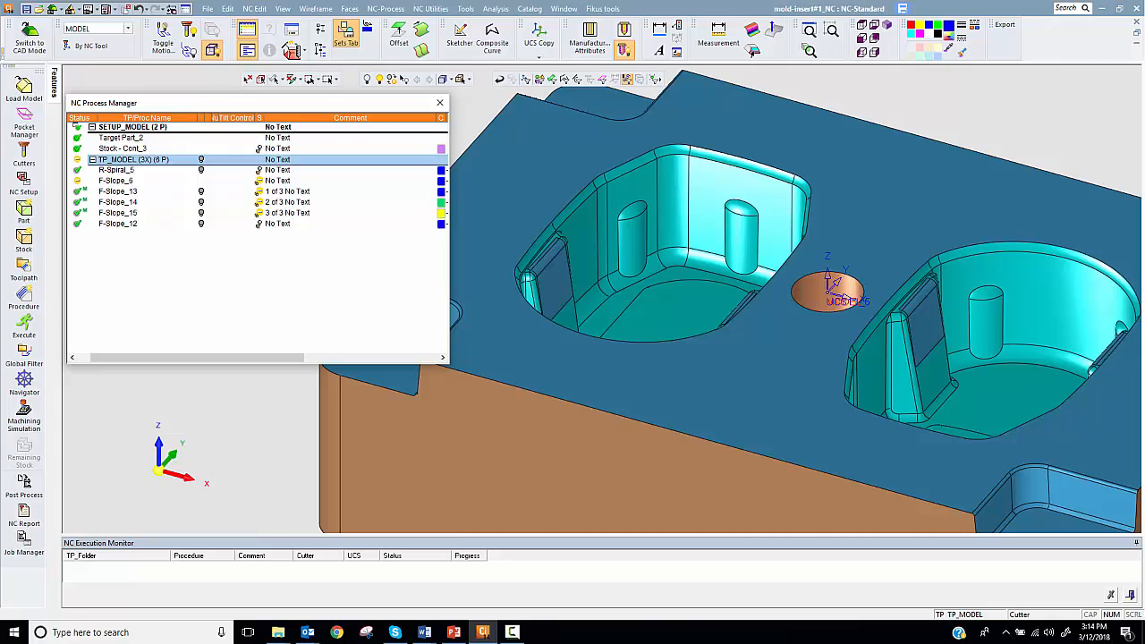
left_click(202, 224)
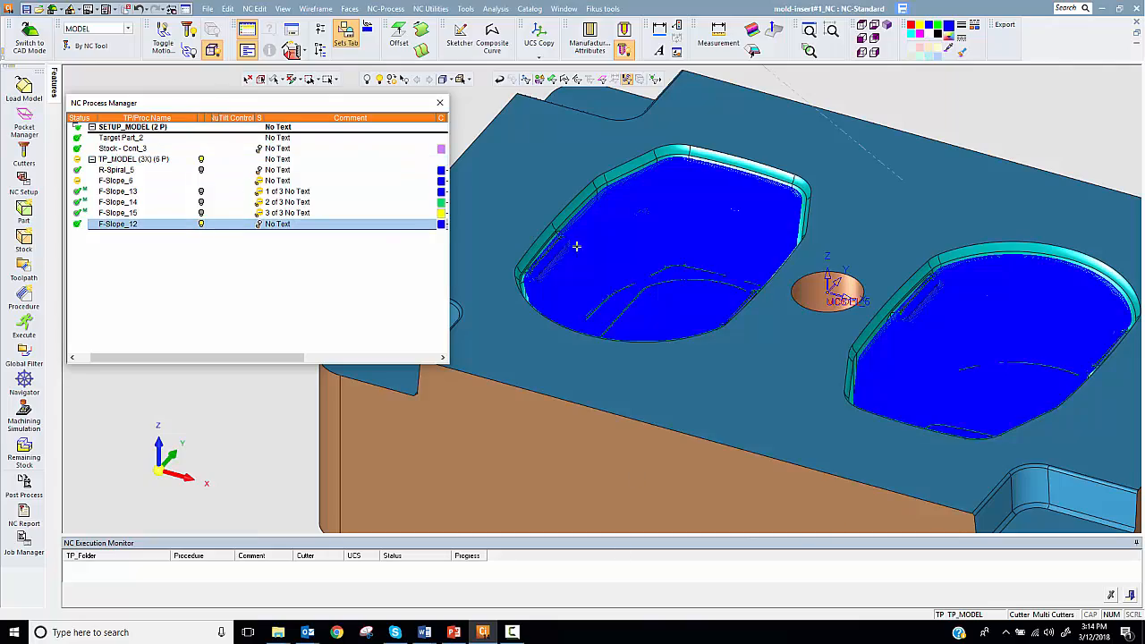
scroll(650, 176, "up", 3)
scroll(649, 176, "up", 2)
- Examine F-Slope_12 in the Navigator with its toolpath nodes displayed, checking the point distribution along the cavity walls
left_click(24, 381)
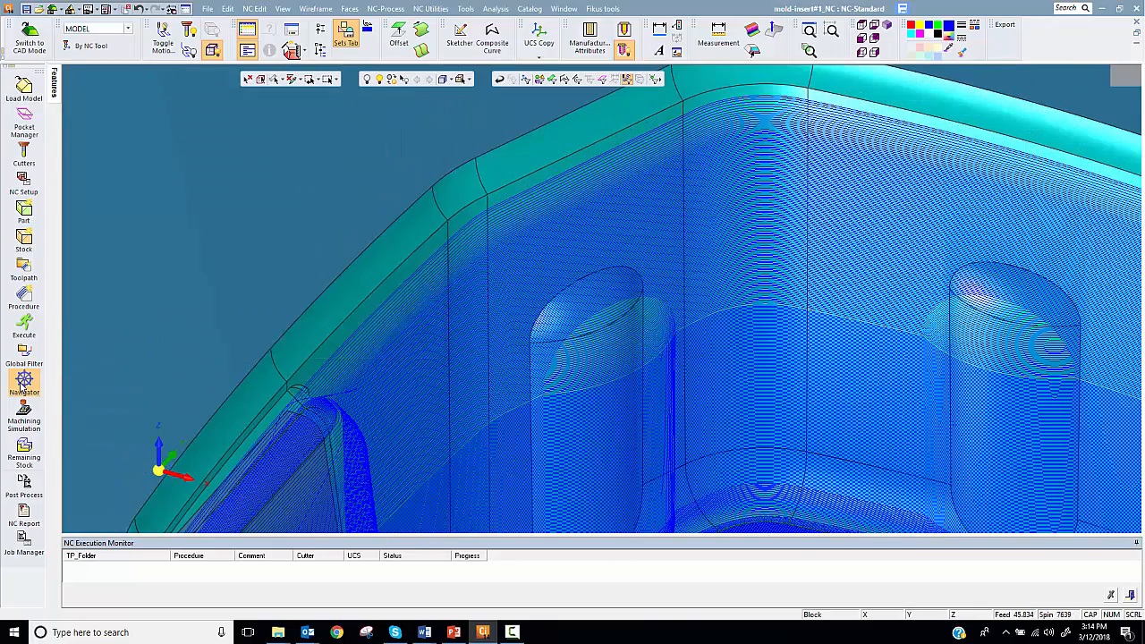
left_click(72, 538)
scroll(744, 195, "up", 3)
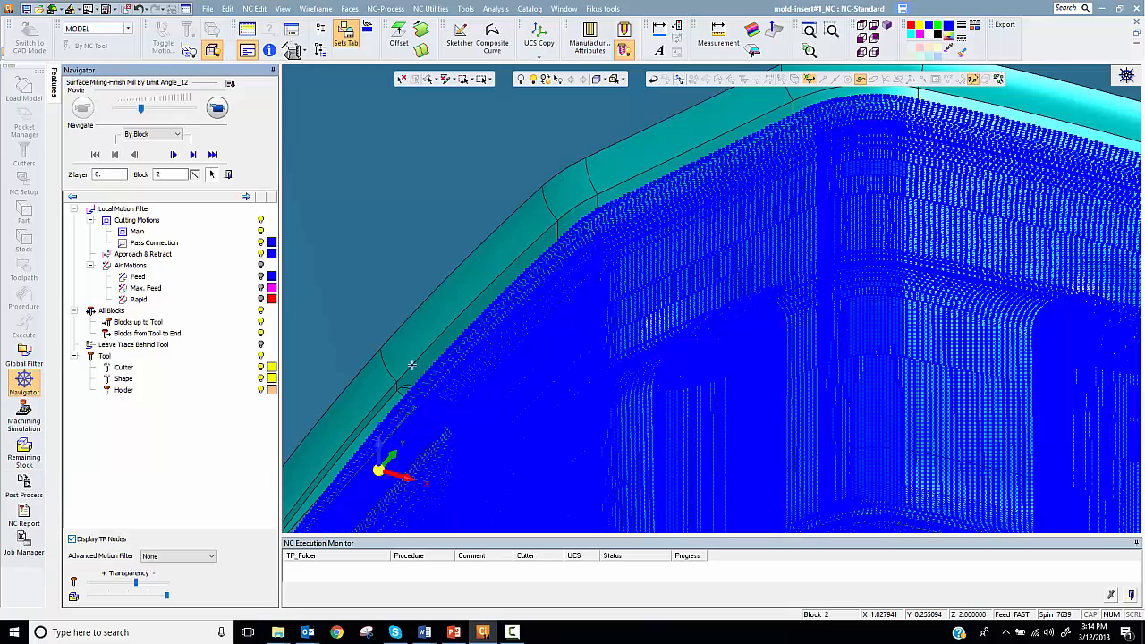
scroll(743, 195, "up", 2)
middle_click_drag(742, 217, 693, 401, "ctrl")
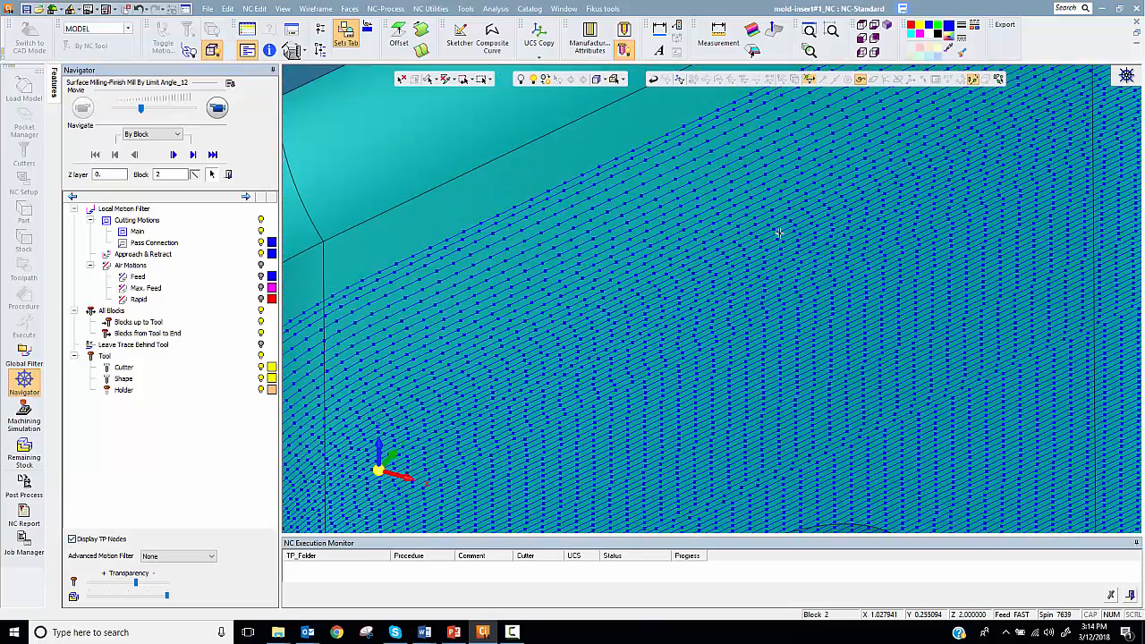
scroll(783, 245, "down", 2)
scroll(987, 294, "down", 2)
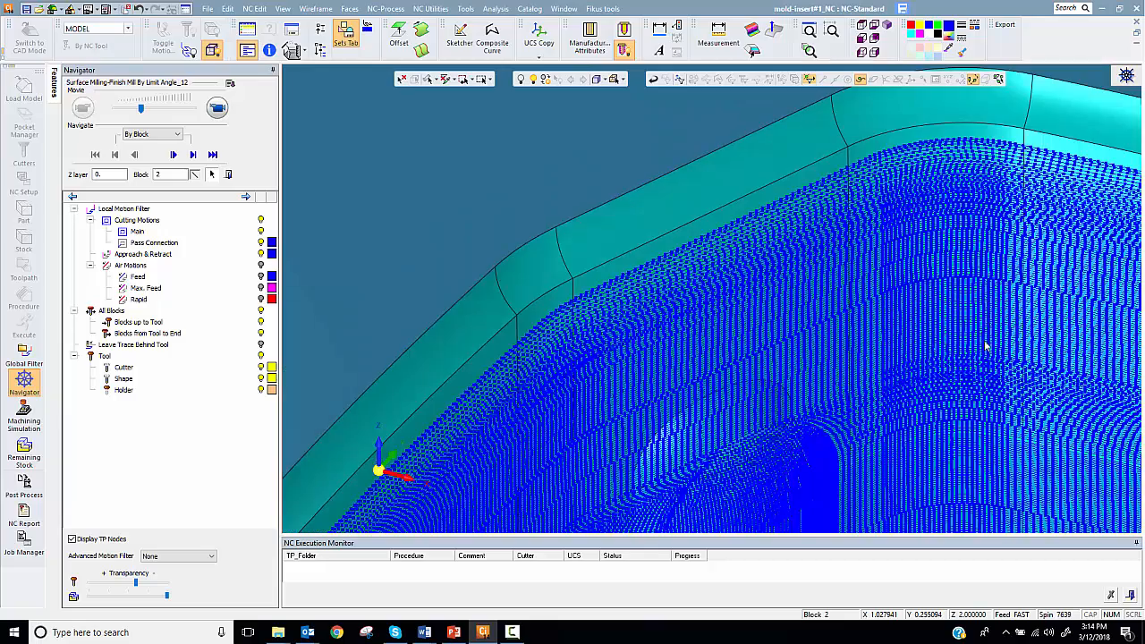
scroll(1017, 318, "down", 3)
left_click(24, 383)
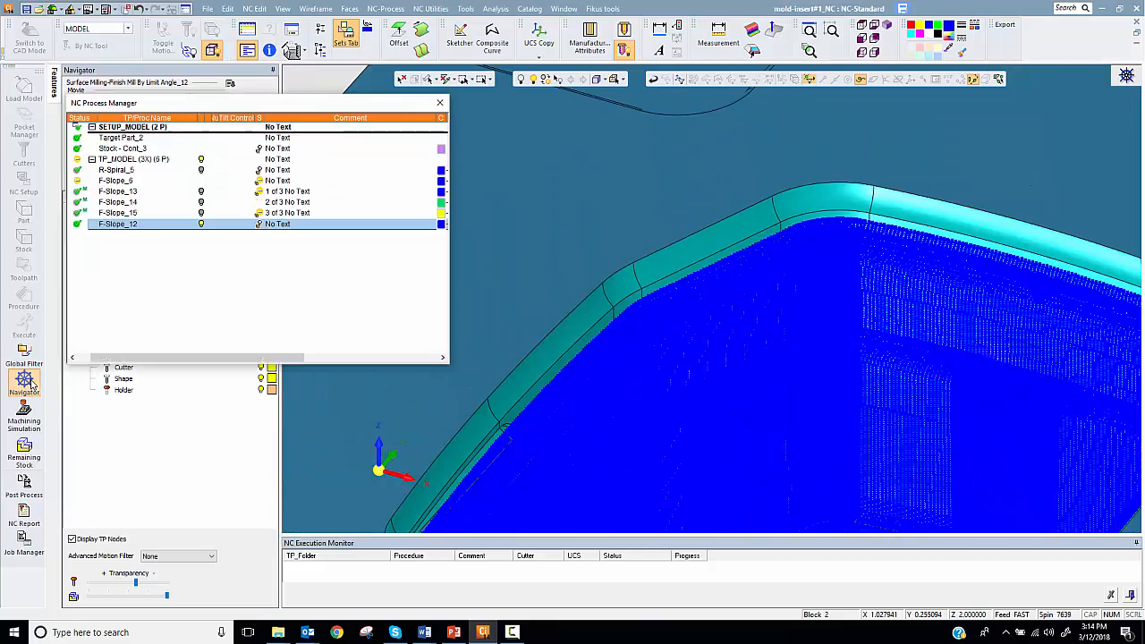
- Open F-Slope_12 for editing and bring up its Preferred Points Distance among the motion parameters
double_click(135, 225)
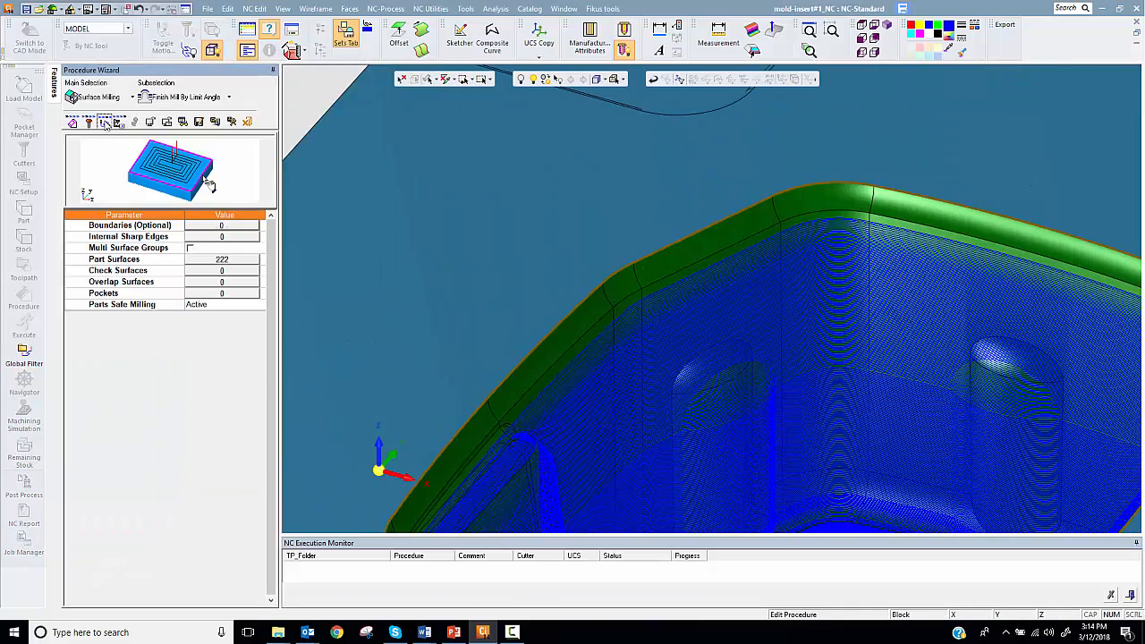
left_click(235, 543)
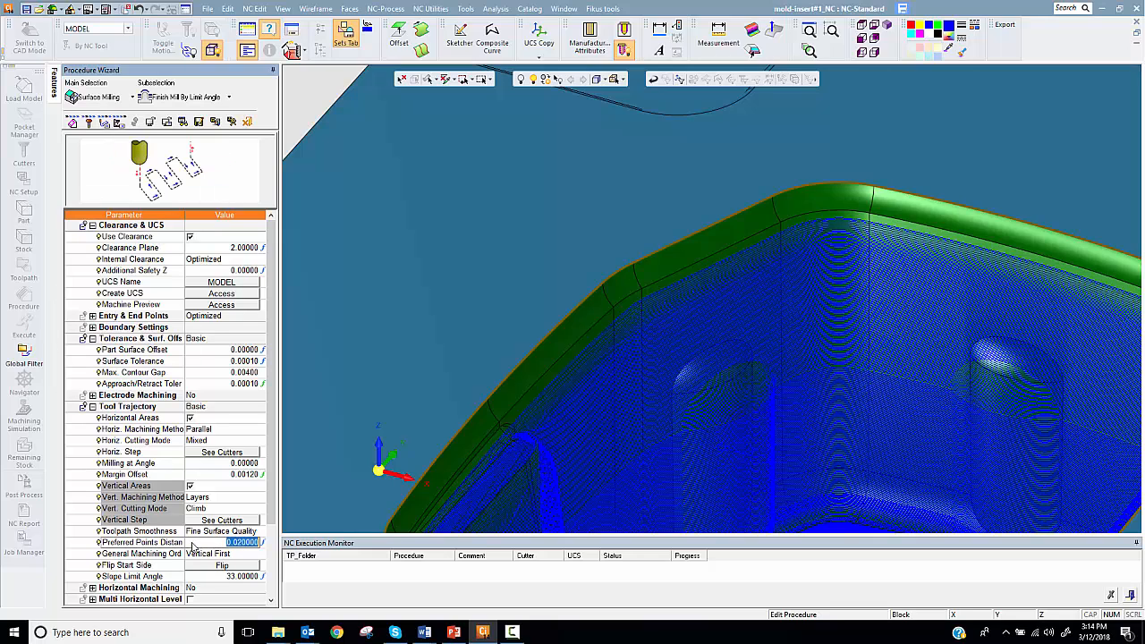